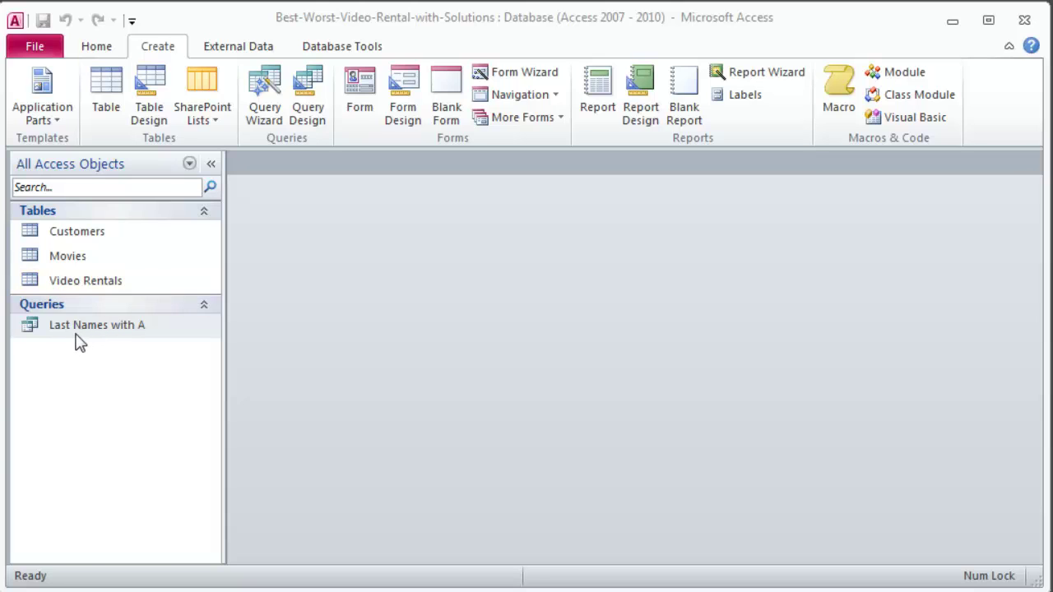
# Start a new design-view query and add the Customers table to it
pyautogui.click(160, 52)
pyautogui.click(308, 106)
pyautogui.moveTo(527, 492); pyautogui.dragTo(597, 206)
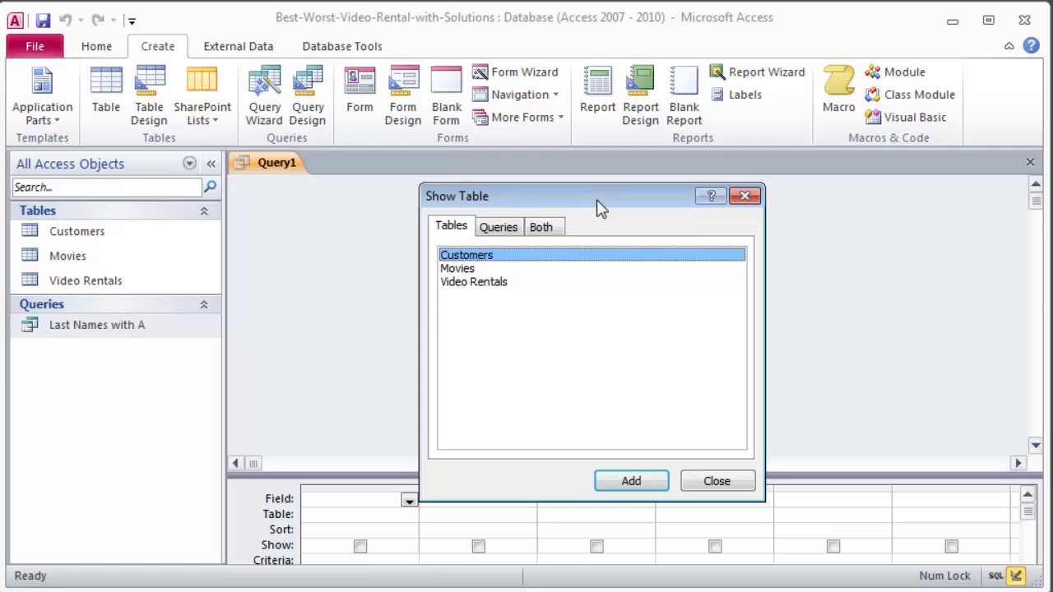
pyautogui.moveTo(599, 206); pyautogui.dragTo(616, 199)
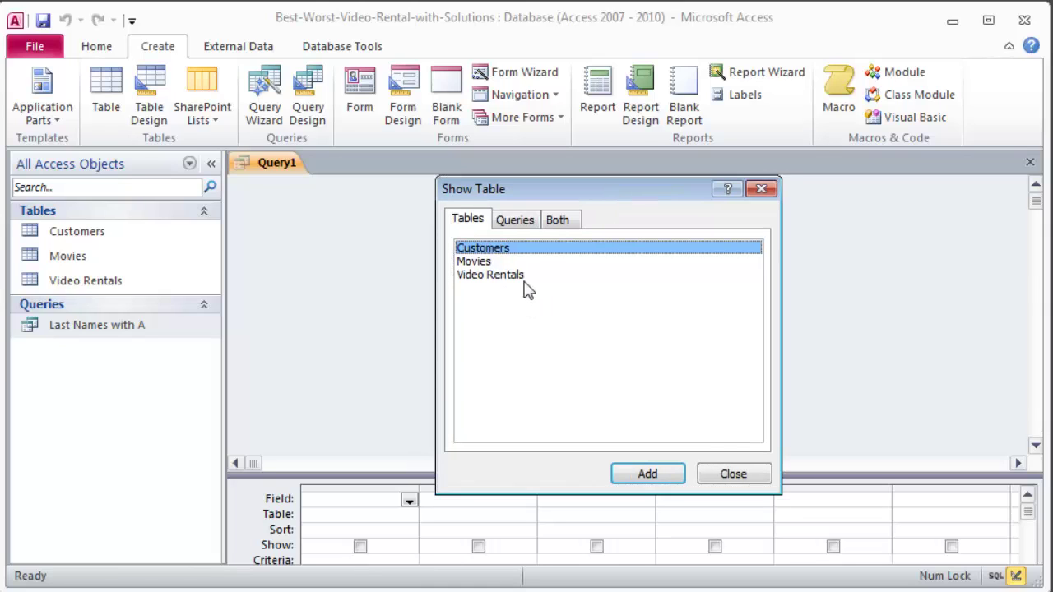
pyautogui.doubleClick(478, 251)
pyautogui.click(727, 475)
# Enlarge the Customers field list to show all six fields and heighten the design grid
pyautogui.moveTo(419, 333); pyautogui.dragTo(547, 401)
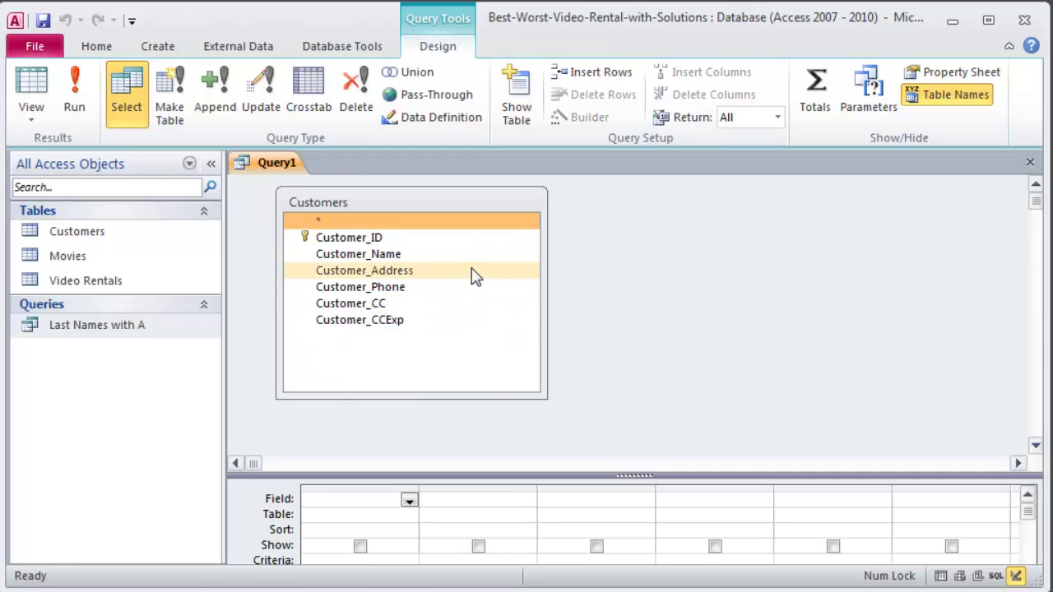
pyautogui.moveTo(463, 207); pyautogui.dragTo(447, 208)
pyautogui.moveTo(632, 476); pyautogui.dragTo(634, 406)
pyautogui.moveTo(451, 206); pyautogui.dragTo(448, 191)
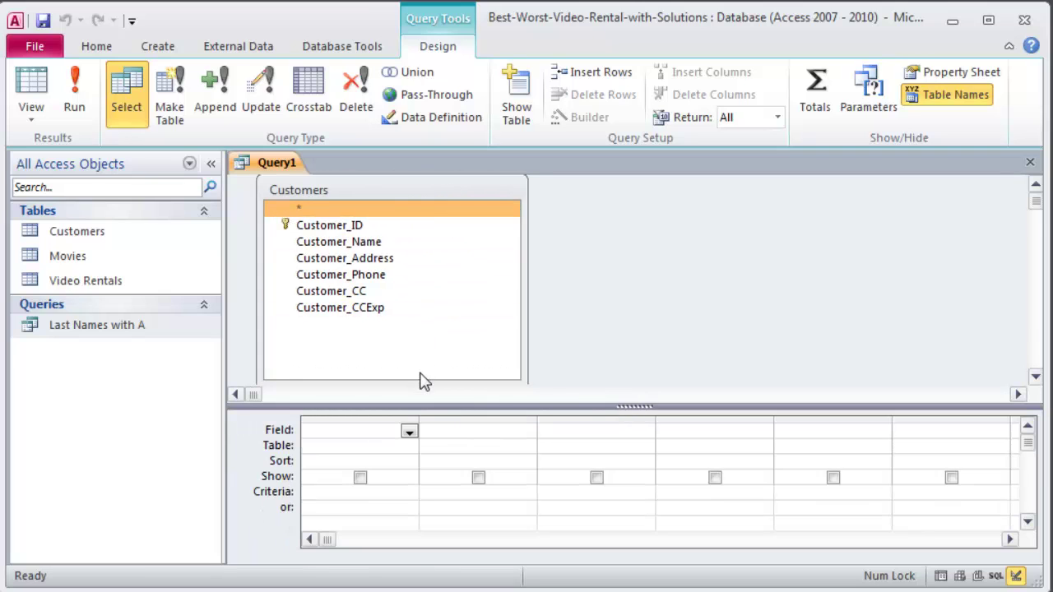
pyautogui.moveTo(466, 379); pyautogui.dragTo(465, 347)
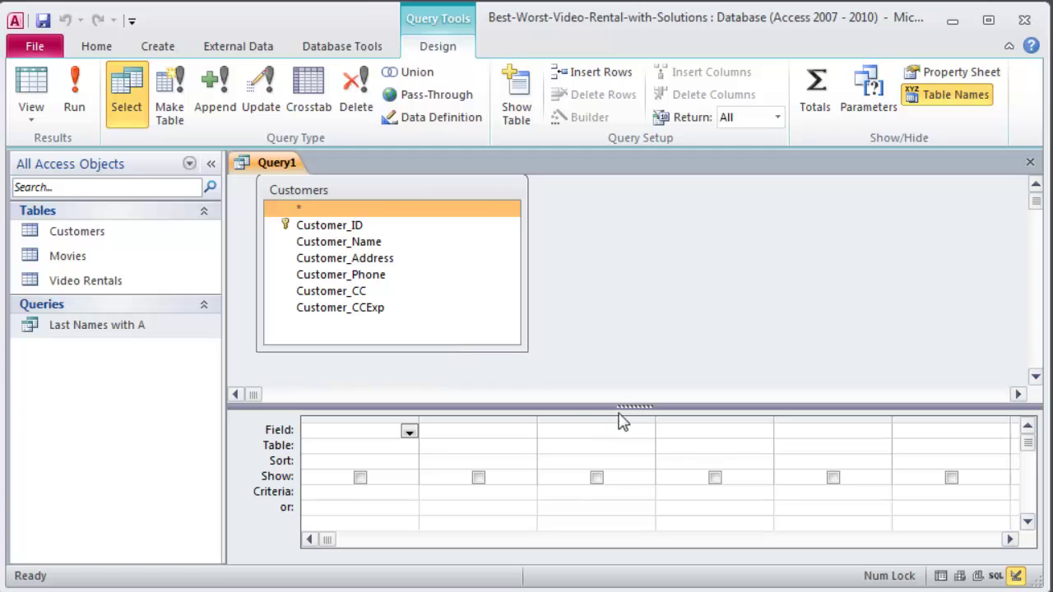
pyautogui.moveTo(620, 406); pyautogui.dragTo(621, 373)
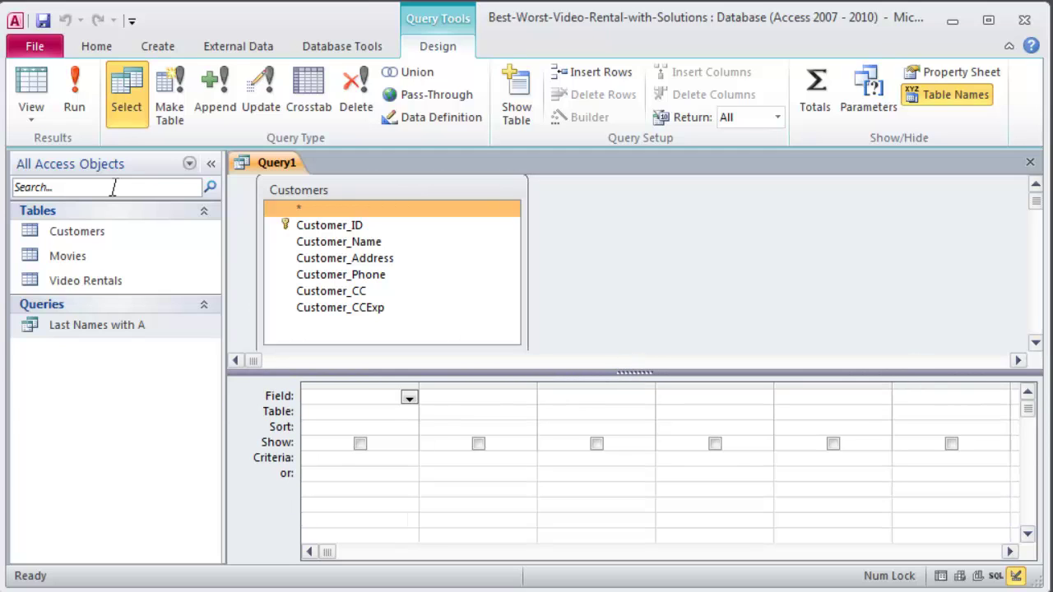
# Add Customer_ID, Customer_Name, Customer_Address, Customer_Phone and Customer_CCExp to the query grid
pyautogui.doubleClick(316, 226)
pyautogui.click(333, 241)
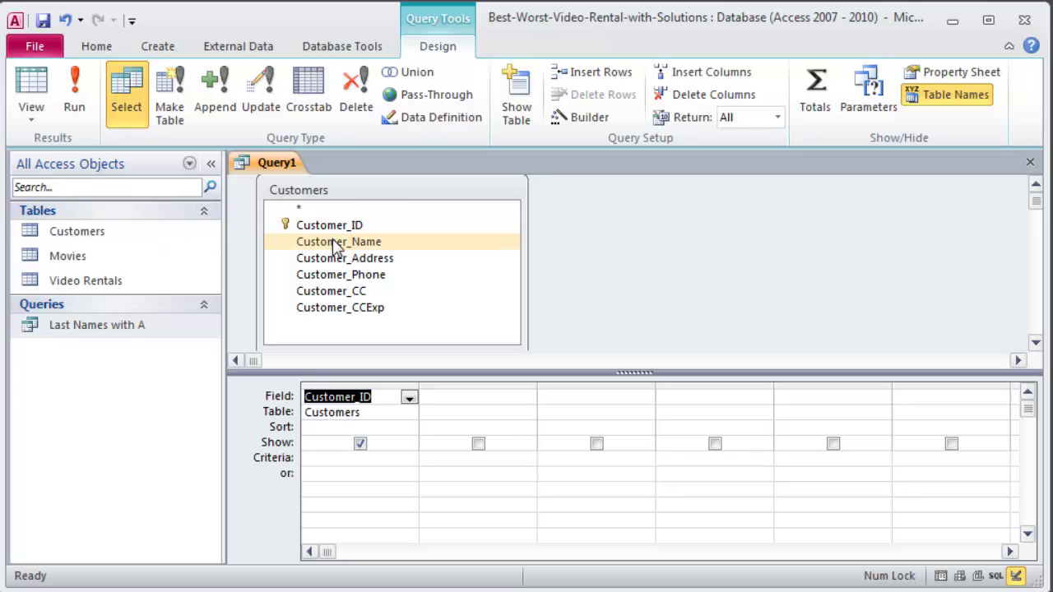
pyautogui.doubleClick(335, 244)
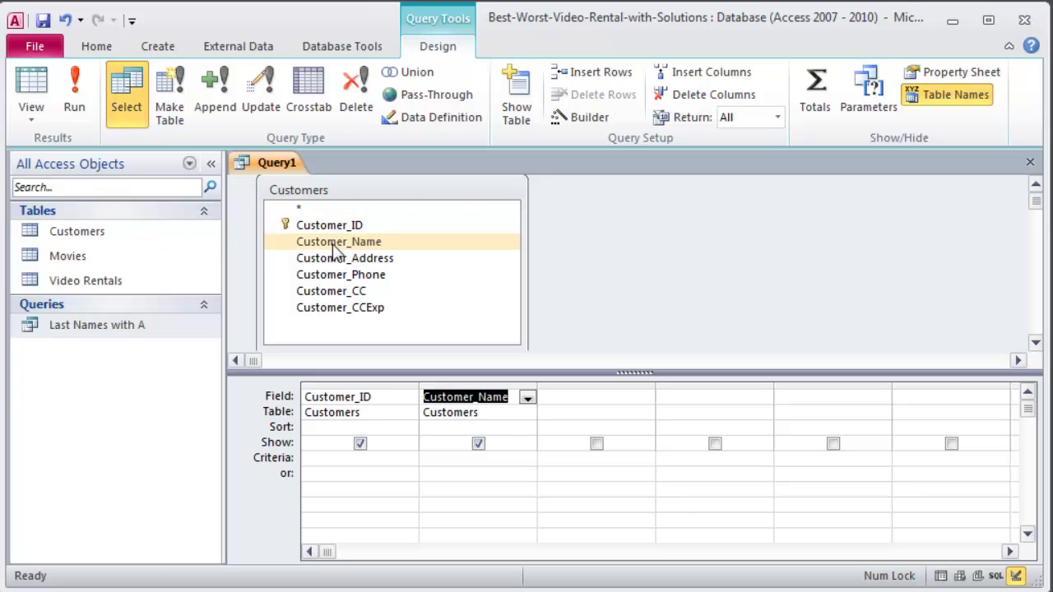
pyautogui.click(341, 260)
pyautogui.doubleClick(341, 260)
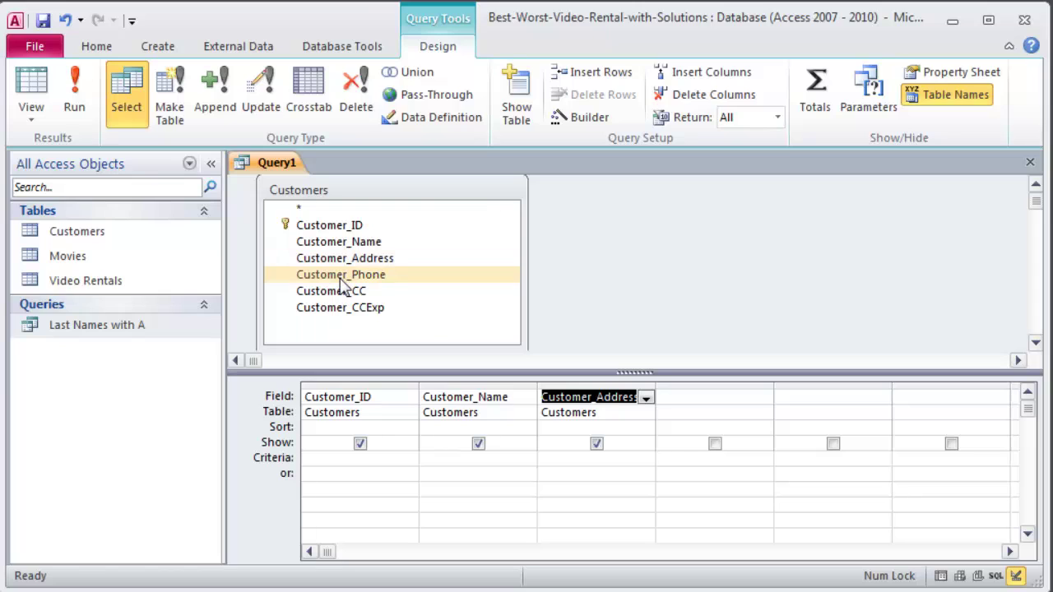
pyautogui.click(340, 276)
pyautogui.doubleClick(339, 278)
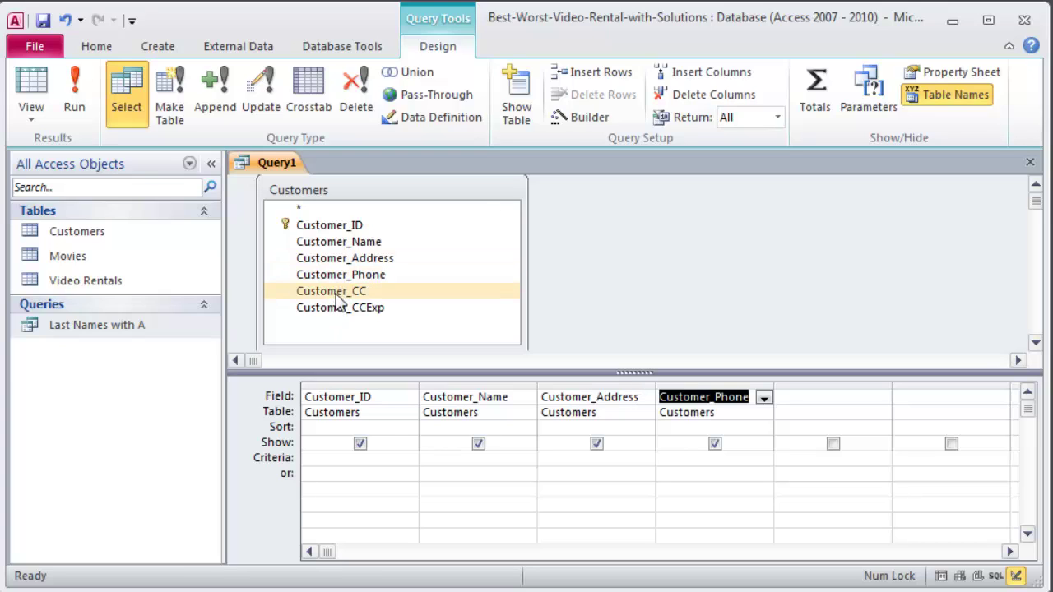
pyautogui.click(338, 308)
pyautogui.doubleClick(330, 311)
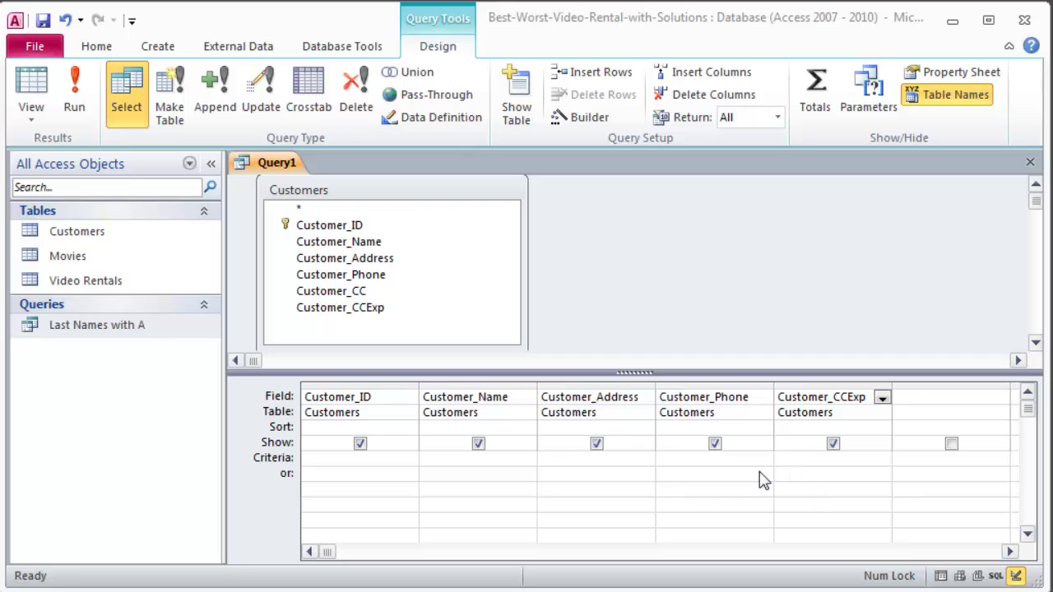
# Preview the results, then give Customer_CCExp the criterion *13 (Like "*13") in Design View
pyautogui.click(35, 89)
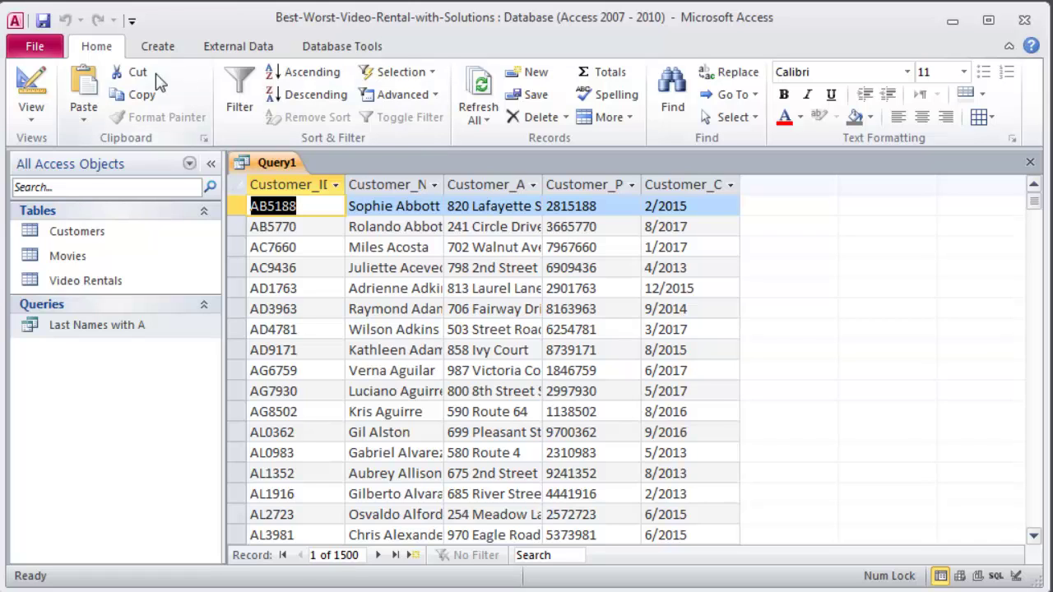
pyautogui.click(31, 97)
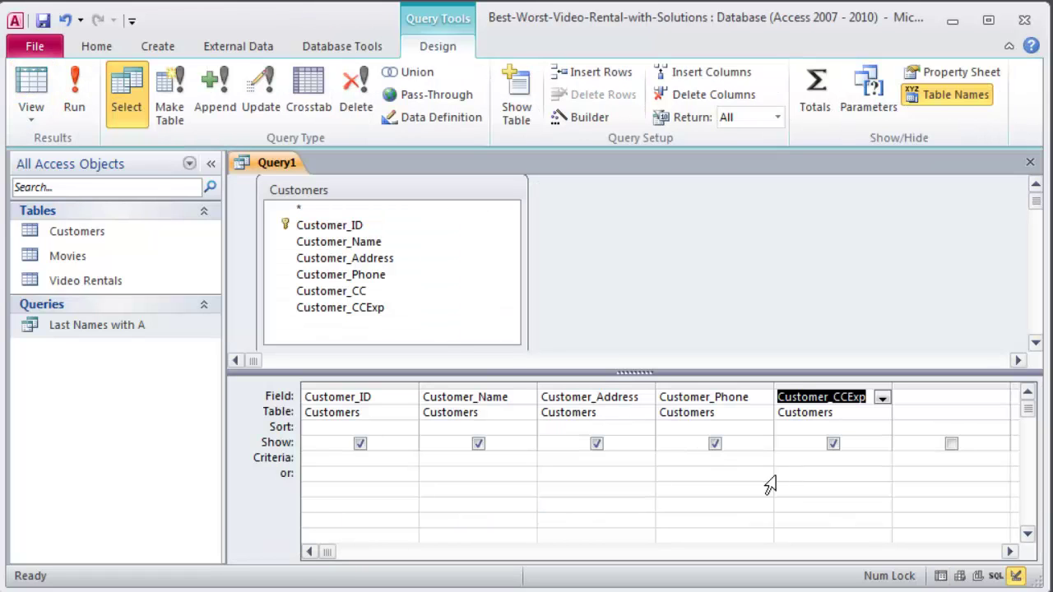
pyautogui.click(807, 464)
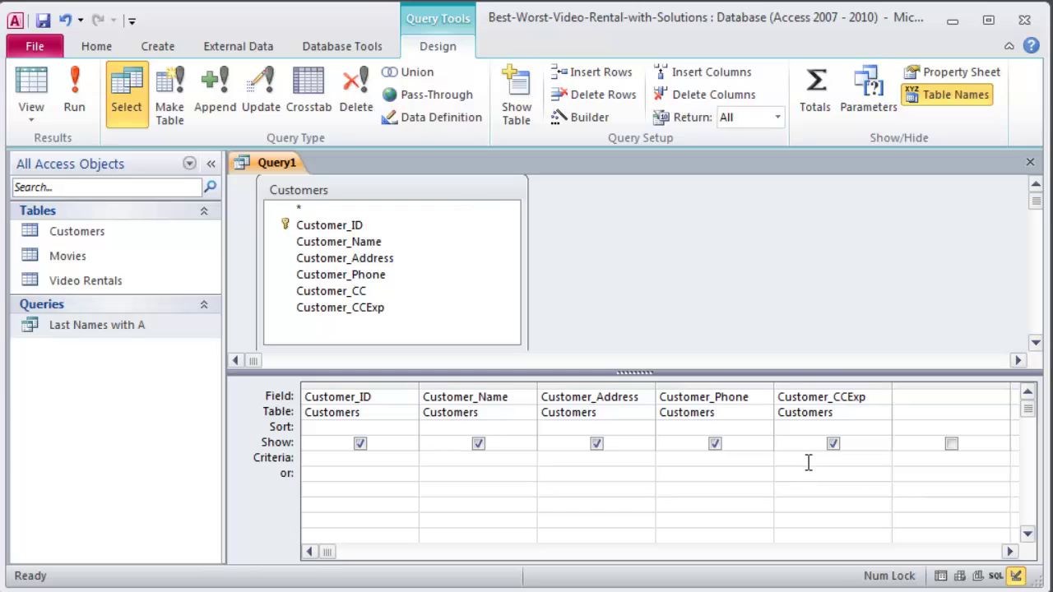
pyautogui.write('*13')
pyautogui.press('Tab')
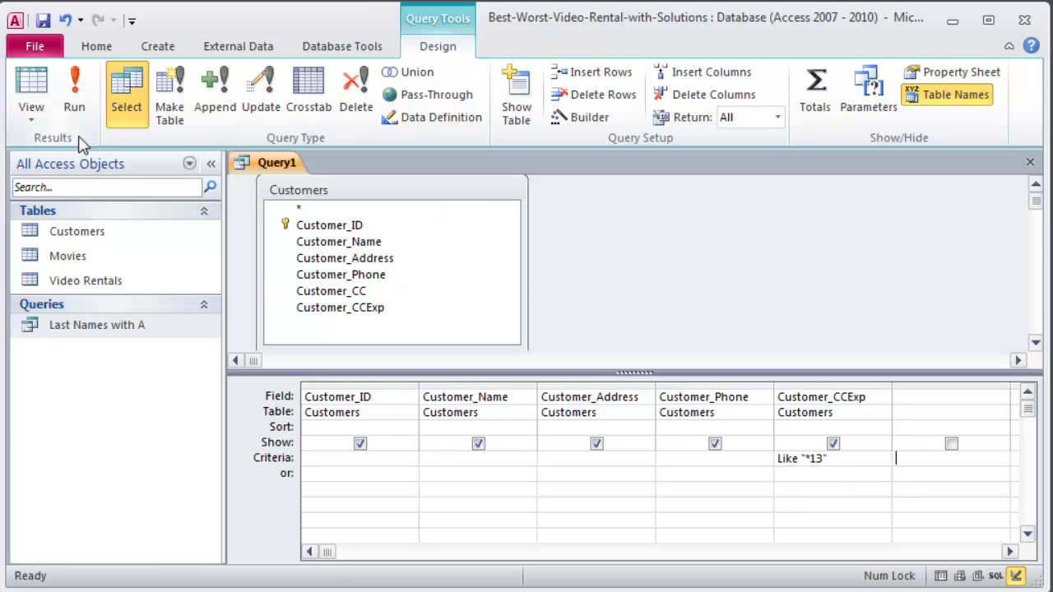
# Run the query to list the 295 customers whose cards expire in 2013
pyautogui.click(31, 92)
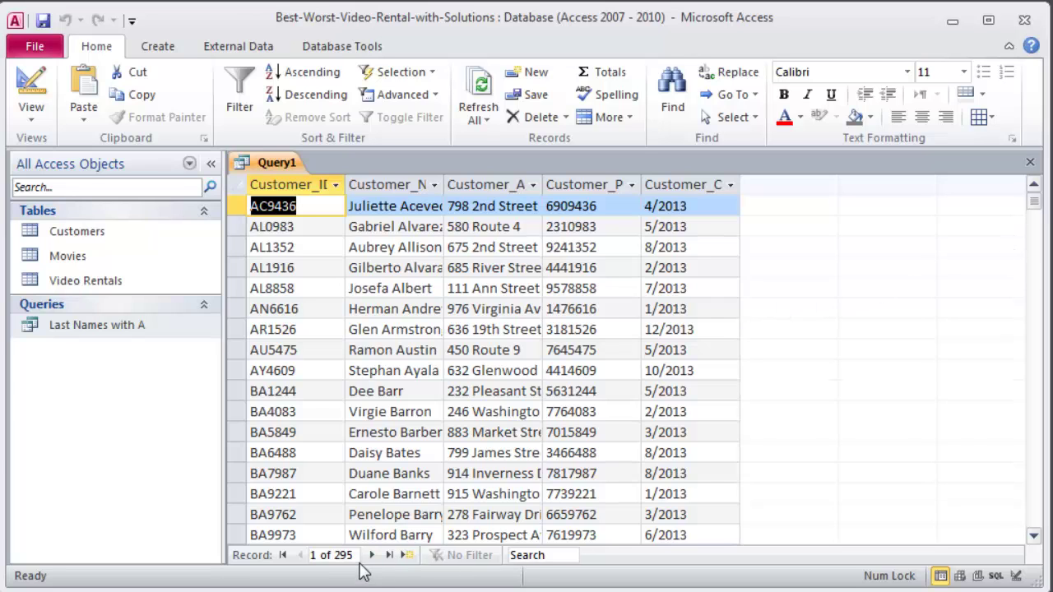
pyautogui.moveTo(1035, 207)
pyautogui.mouseDown()
pyautogui.moveTo(1035, 331)
pyautogui.moveTo(1036, 208)
pyautogui.mouseUp()
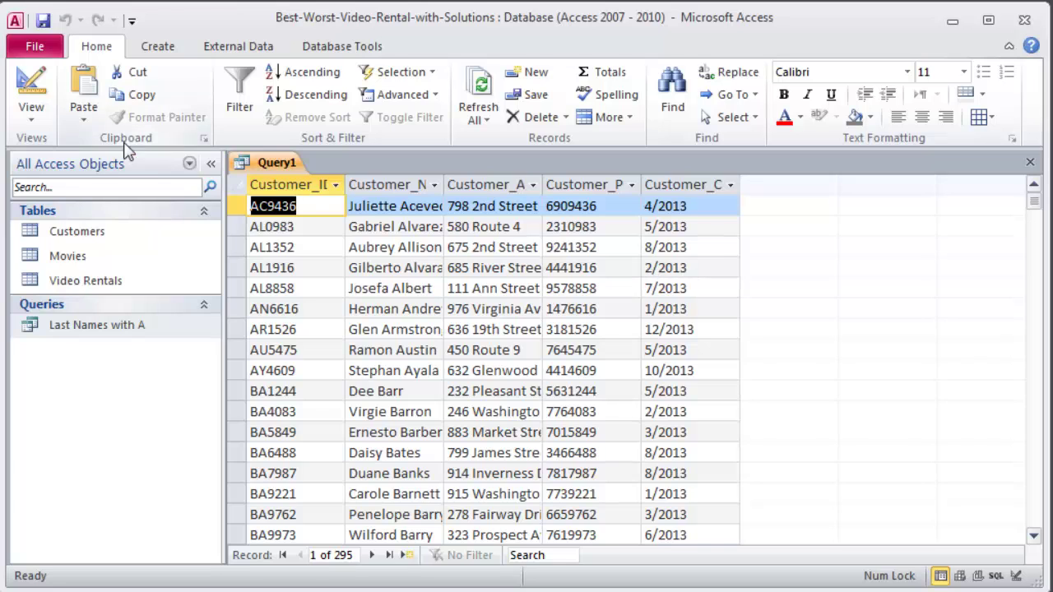
# Add a third Customer_CCExp criterion row combining *13 with And 3/* for March 2013
pyautogui.click(34, 86)
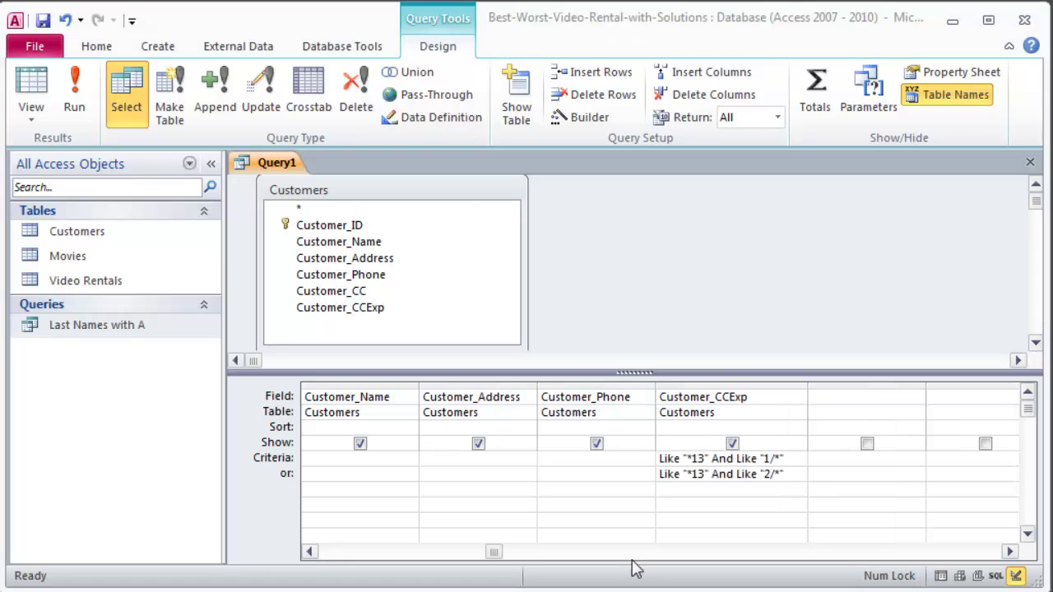
pyautogui.click(671, 490)
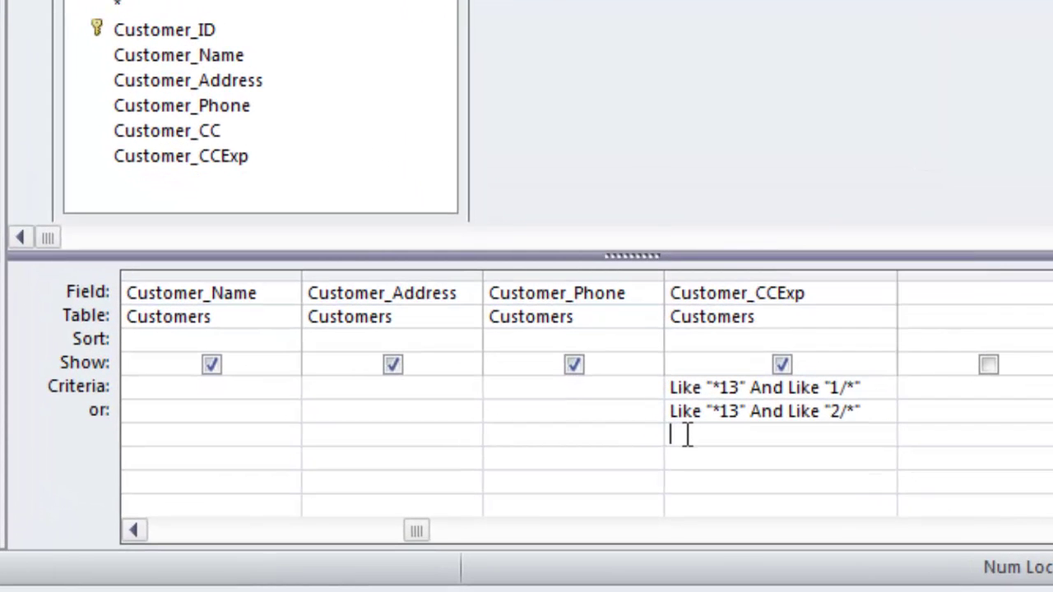
pyautogui.write('*13')
pyautogui.press('Tab')
pyautogui.click(784, 433)
pyautogui.write('And')
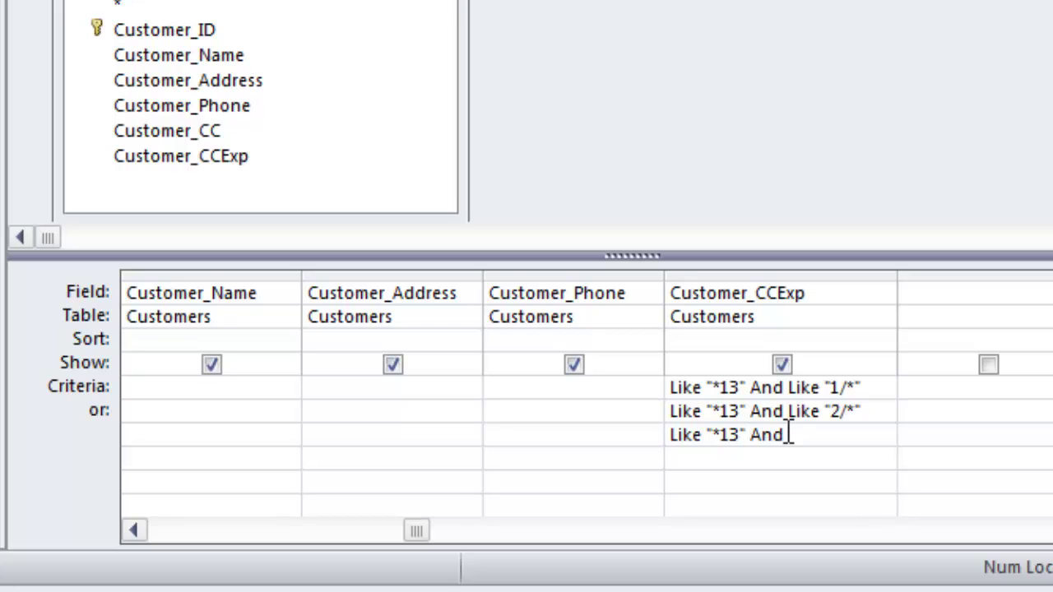
pyautogui.write(' 3/*')
pyautogui.press('Tab')
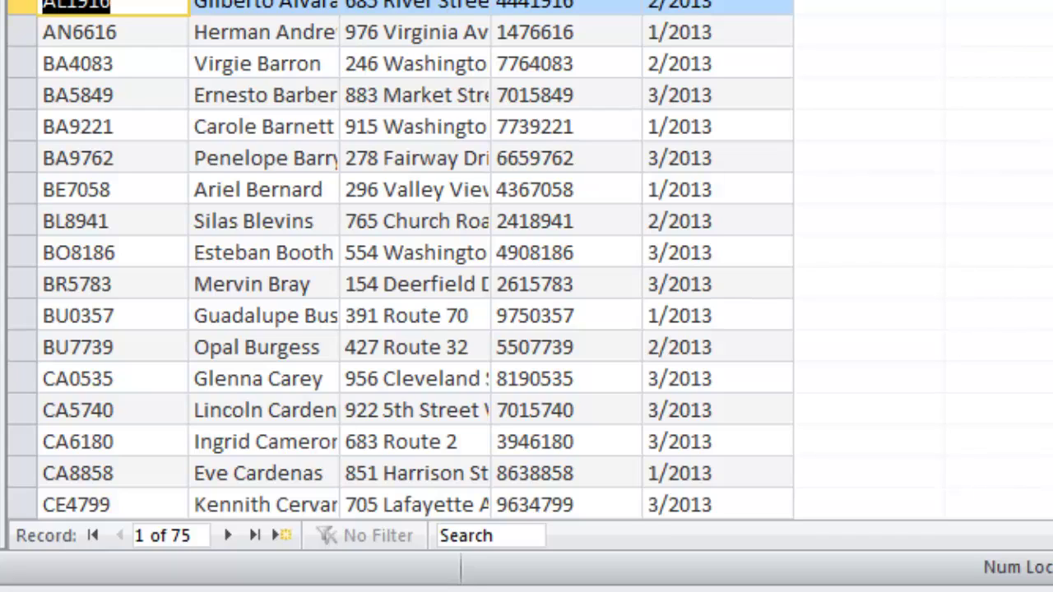
pyautogui.scroll(-5, 411, 263)
pyautogui.scroll(5, 411, 263)
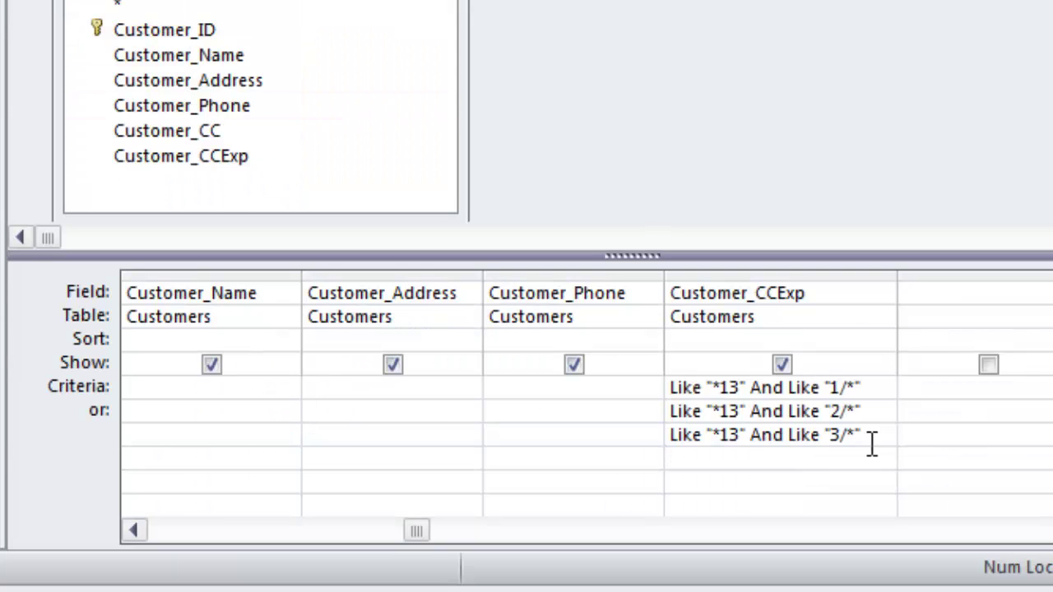
# Delete the March and February criteria lines and the January condition, leaving only Like "*13"
pyautogui.moveTo(870, 436); pyautogui.dragTo(505, 430)
pyautogui.press('Delete')
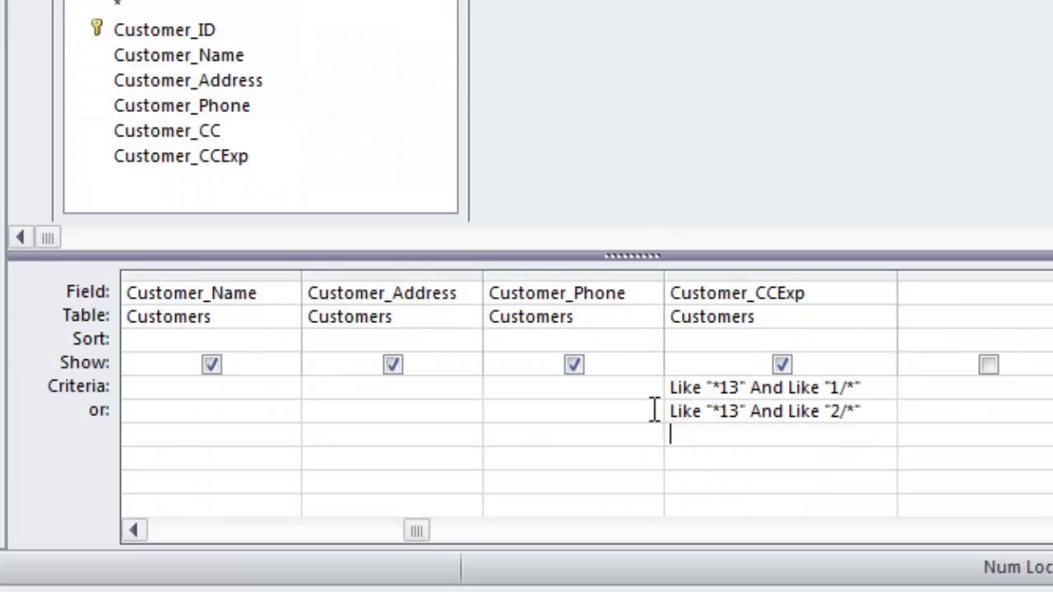
pyautogui.moveTo(870, 411); pyautogui.dragTo(561, 402)
pyautogui.press('Delete')
pyautogui.moveTo(757, 393); pyautogui.dragTo(964, 395)
pyautogui.press('Delete')
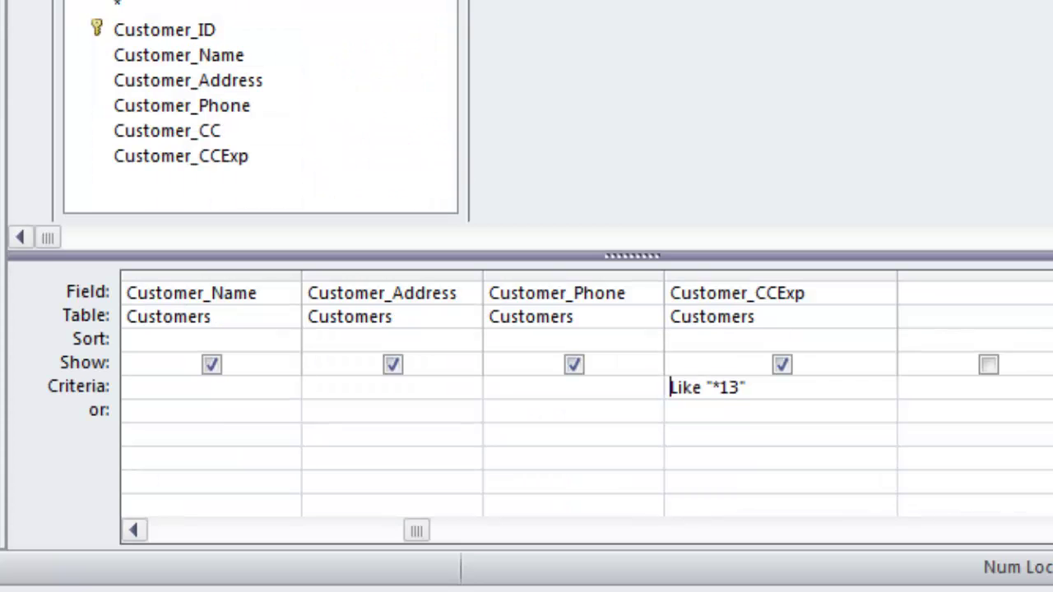
# Add Customer_CCExp again as a fifth column, hidden from the results
pyautogui.click(902, 303)
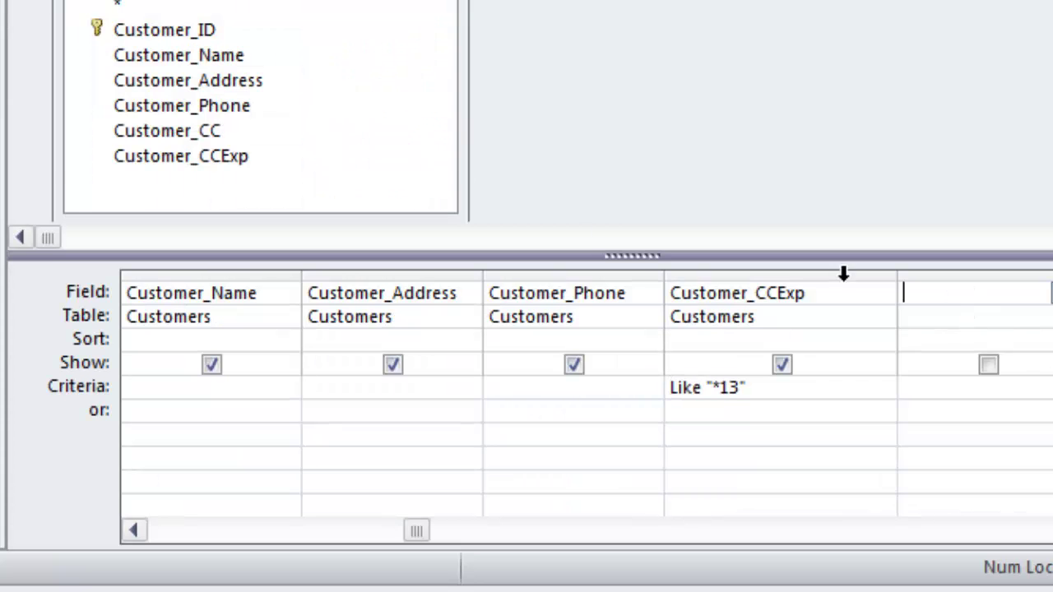
pyautogui.doubleClick(136, 158)
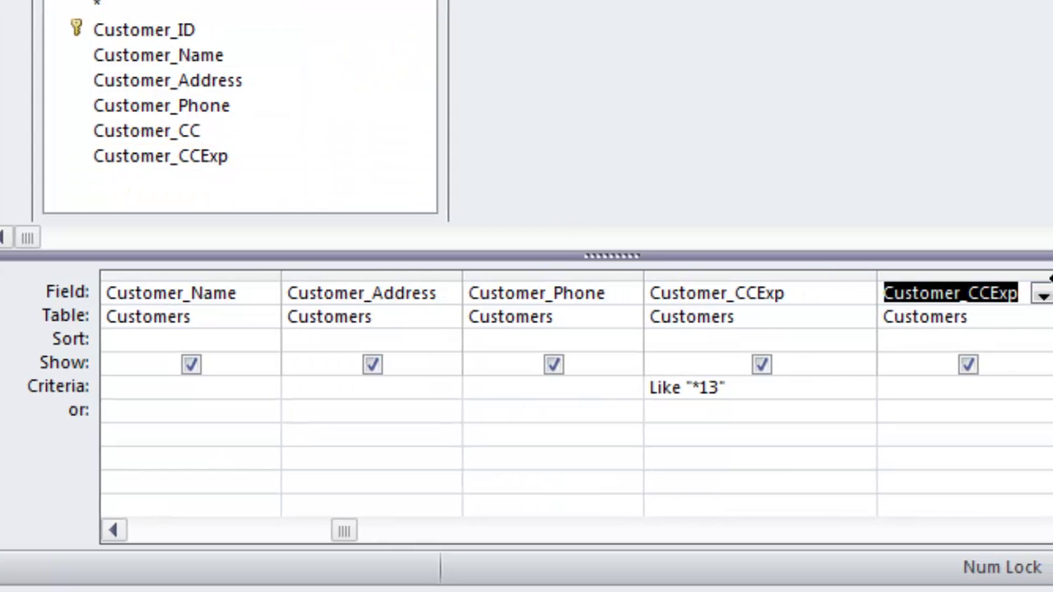
pyautogui.click(988, 364)
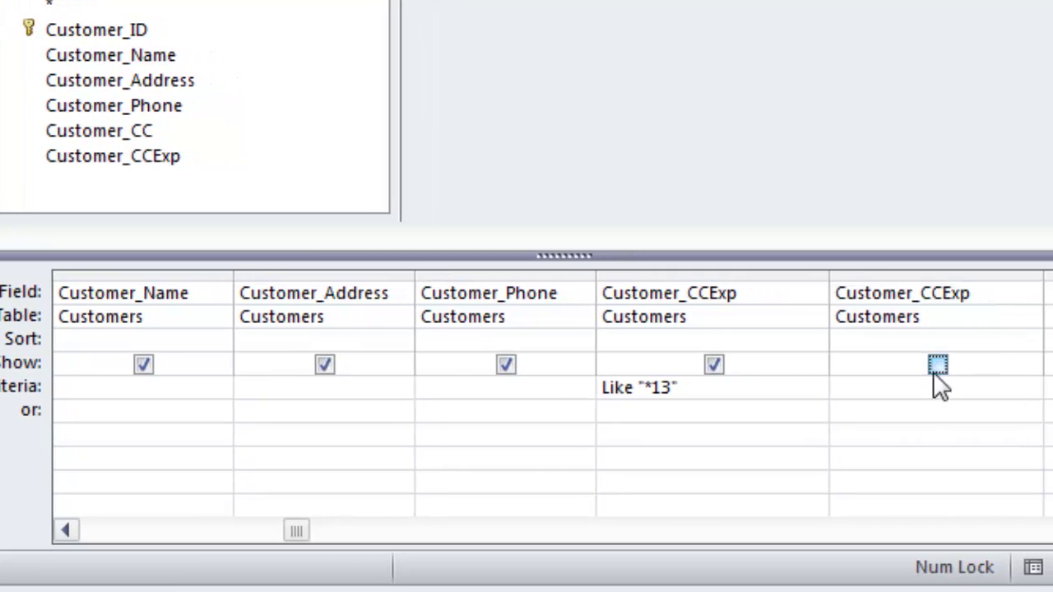
pyautogui.click(845, 392)
# Repeat the *13 criterion on the second and third criteria rows of the first expiry column
pyautogui.click(682, 418)
pyautogui.write('*13')
pyautogui.press('Tab')
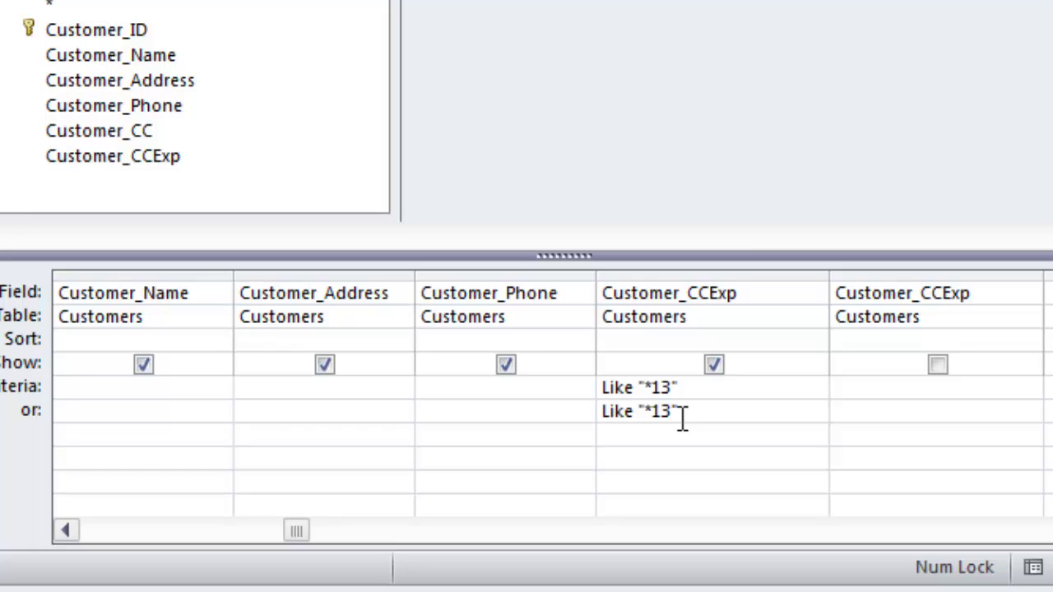
pyautogui.click(681, 442)
pyautogui.write('*13')
pyautogui.press('Tab')
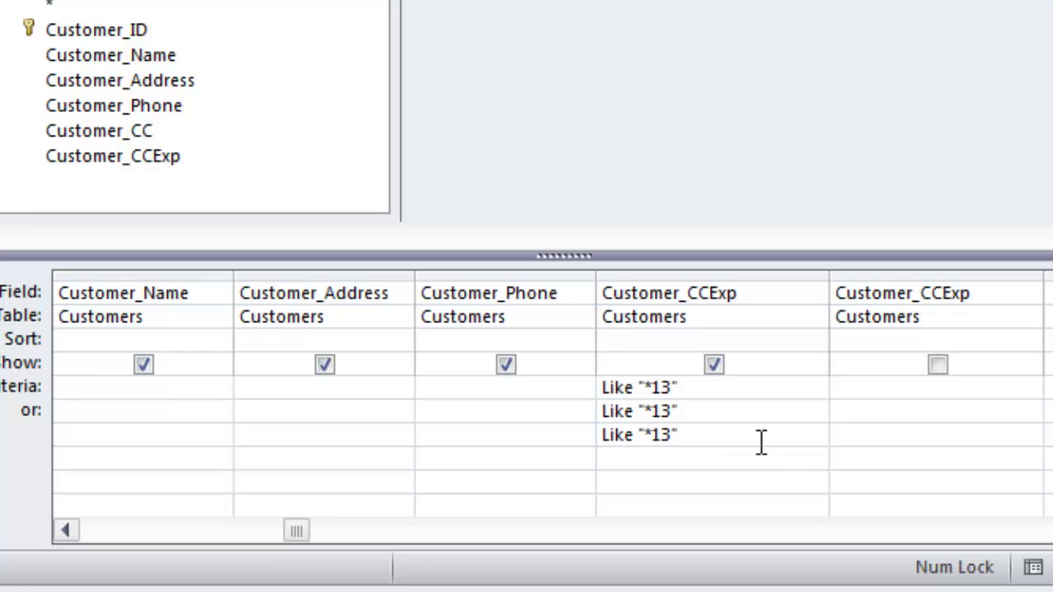
# Enter month criteria 1/*, 2/* and 3/* on three rows of the hidden expiry column
pyautogui.click(851, 386)
pyautogui.write('1/*')
pyautogui.click(860, 409)
pyautogui.write('2/*')
pyautogui.press('Tab')
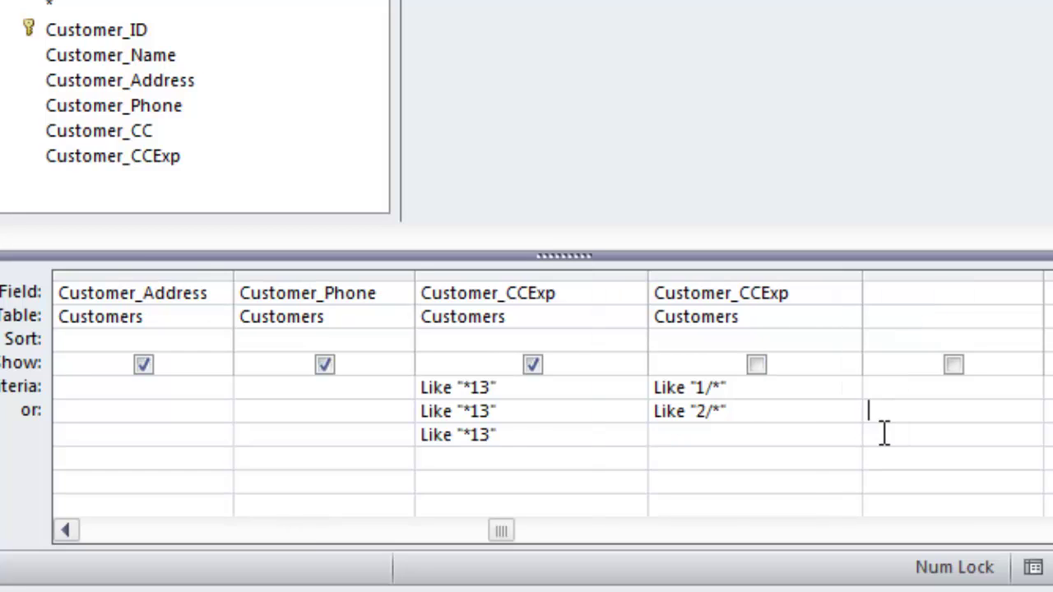
pyautogui.click(690, 434)
pyautogui.write('3/*')
pyautogui.press('Tab')
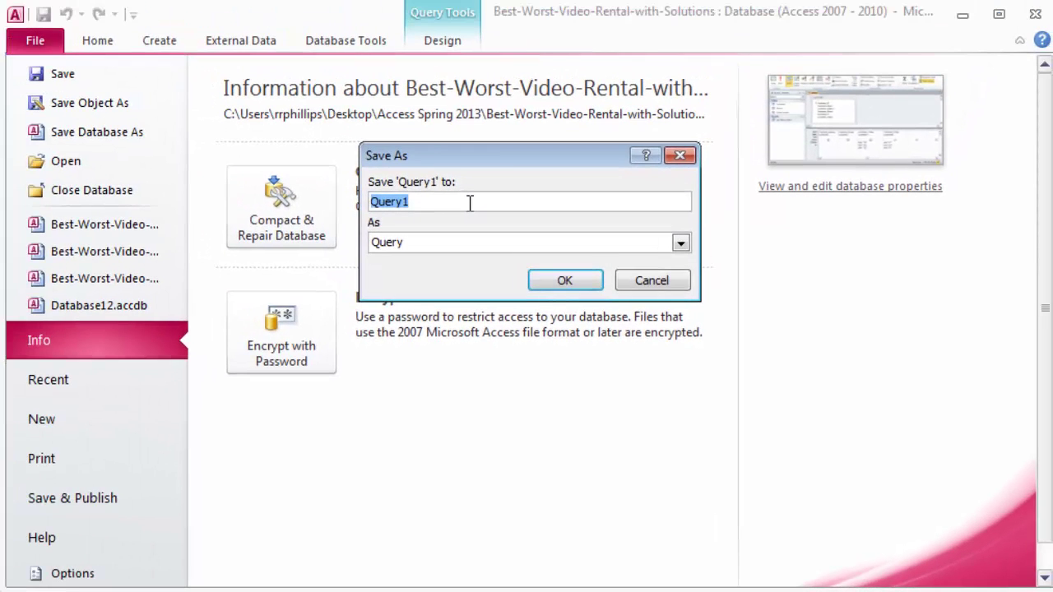
# Name the query 'Expired Credit Cards', confirm the save, and return to Home
pyautogui.write('Expired Cre')
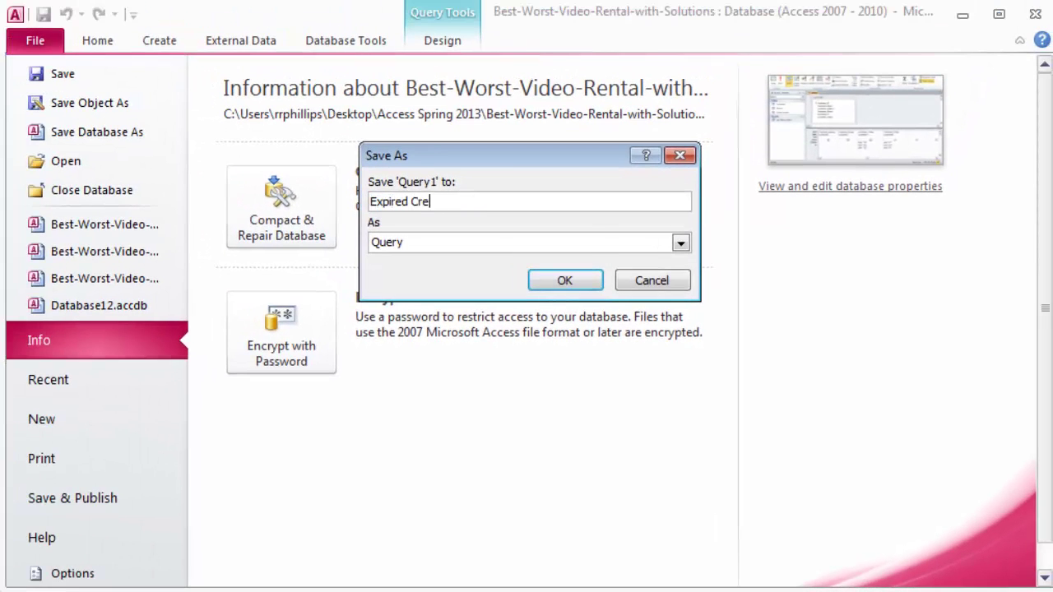
pyautogui.write('dit Cards')
pyautogui.click(566, 283)
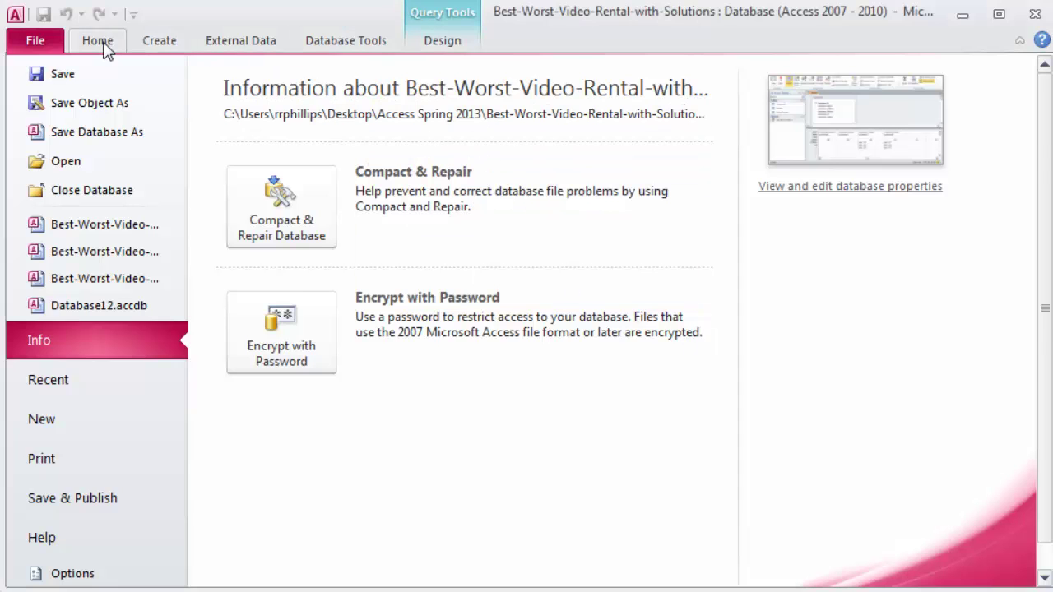
pyautogui.click(98, 41)
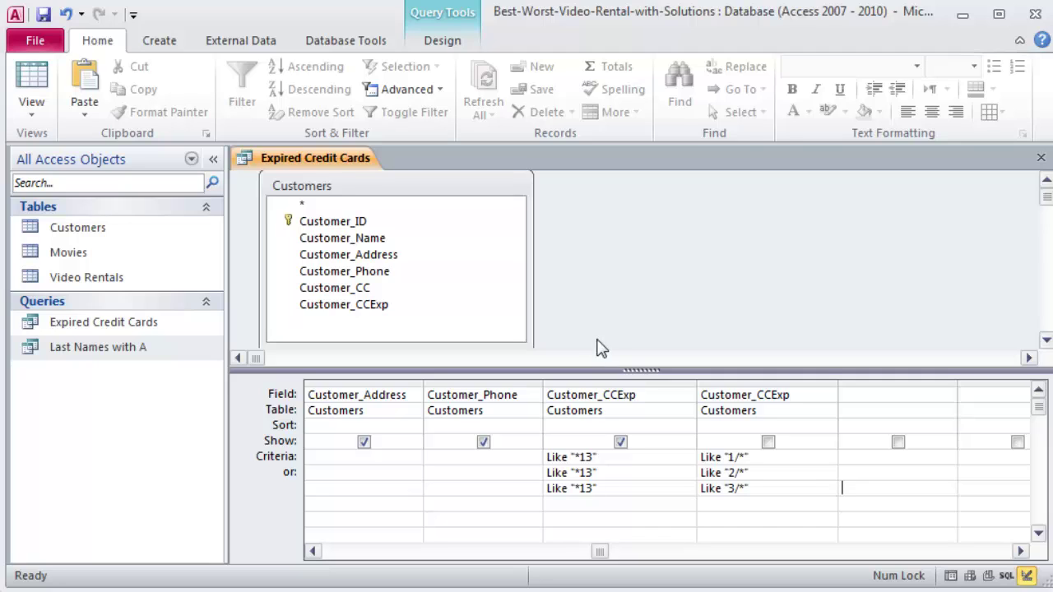
# Close the saved query and start a new design query on the Movies table with a larger grid
pyautogui.click(1040, 157)
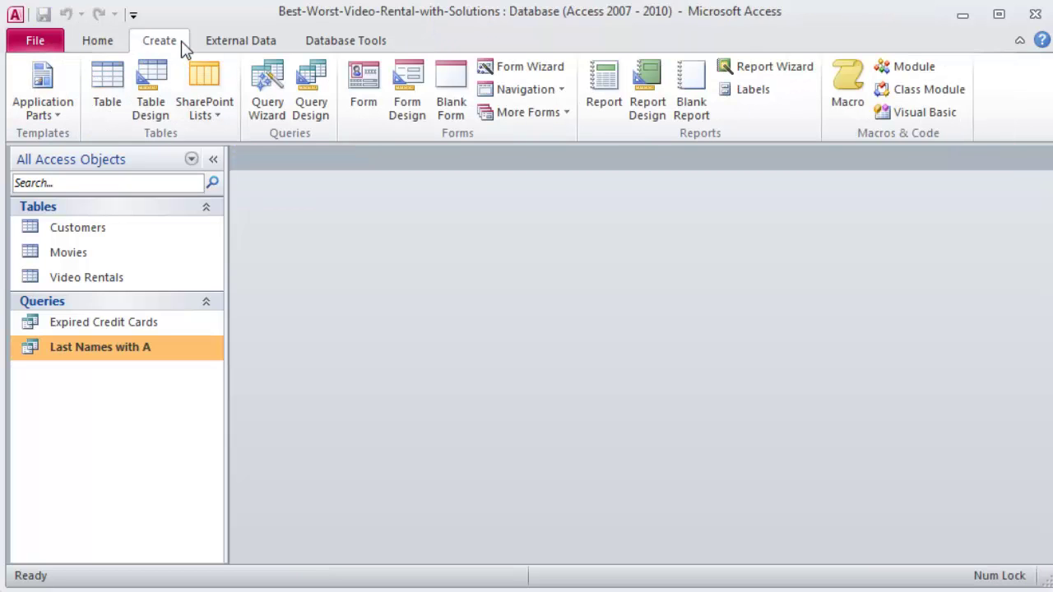
pyautogui.click(307, 105)
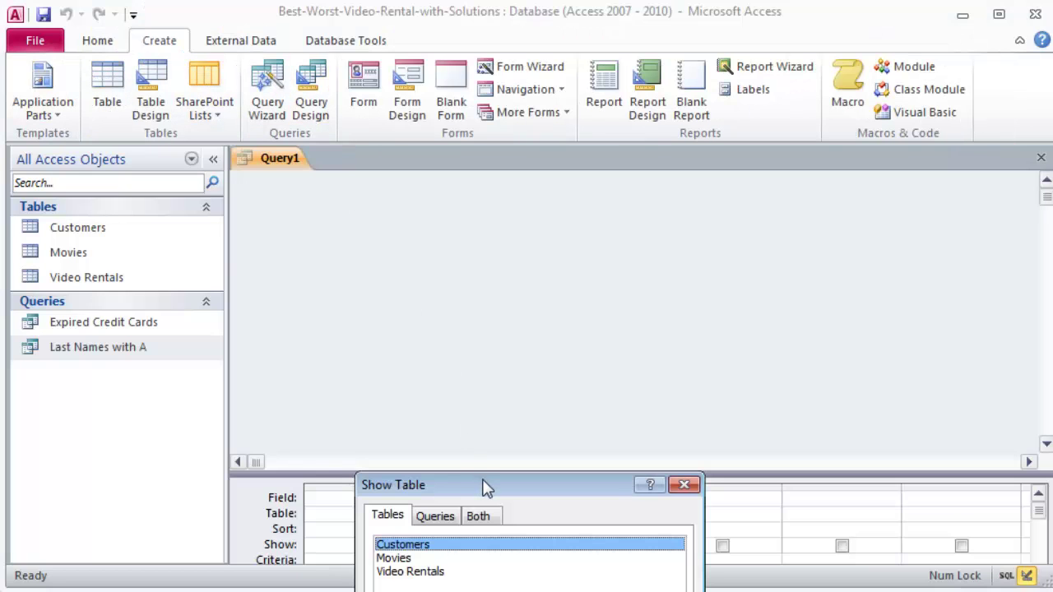
pyautogui.moveTo(485, 487); pyautogui.dragTo(593, 192)
pyautogui.doubleClick(493, 265)
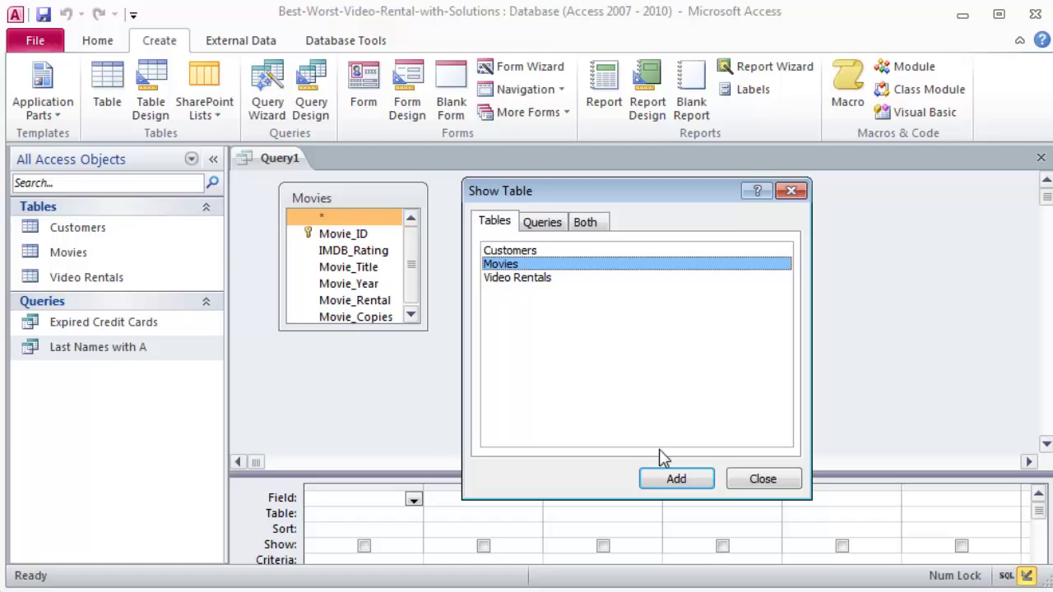
pyautogui.click(773, 487)
pyautogui.moveTo(426, 328); pyautogui.dragTo(482, 350)
pyautogui.moveTo(646, 472); pyautogui.dragTo(647, 364)
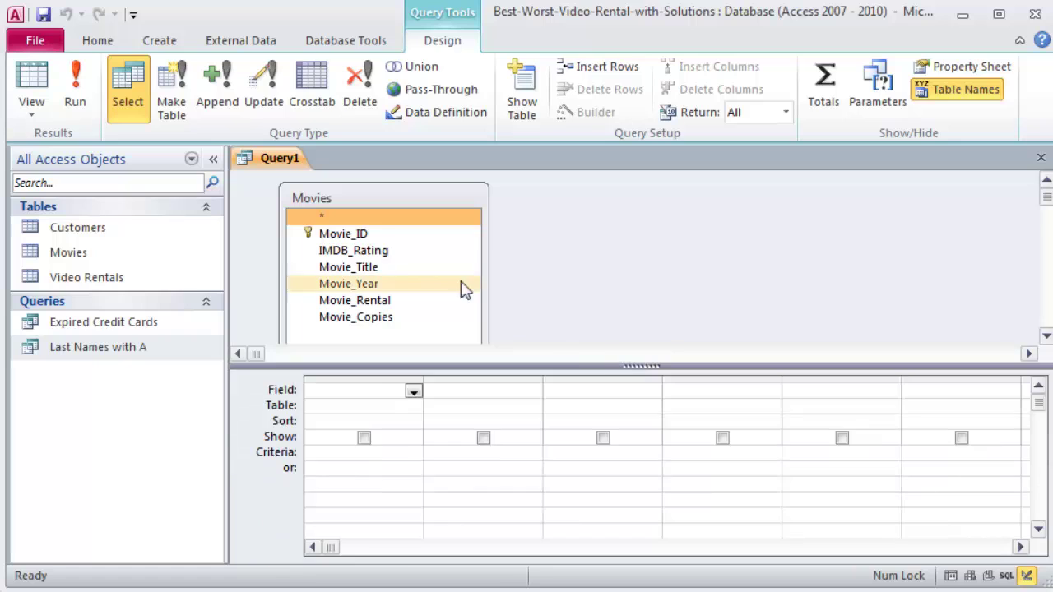
# Add Movie_ID, Movie_Title and IMDB_Rating, with IMDB_Rating criterion >=8.5
pyautogui.doubleClick(377, 236)
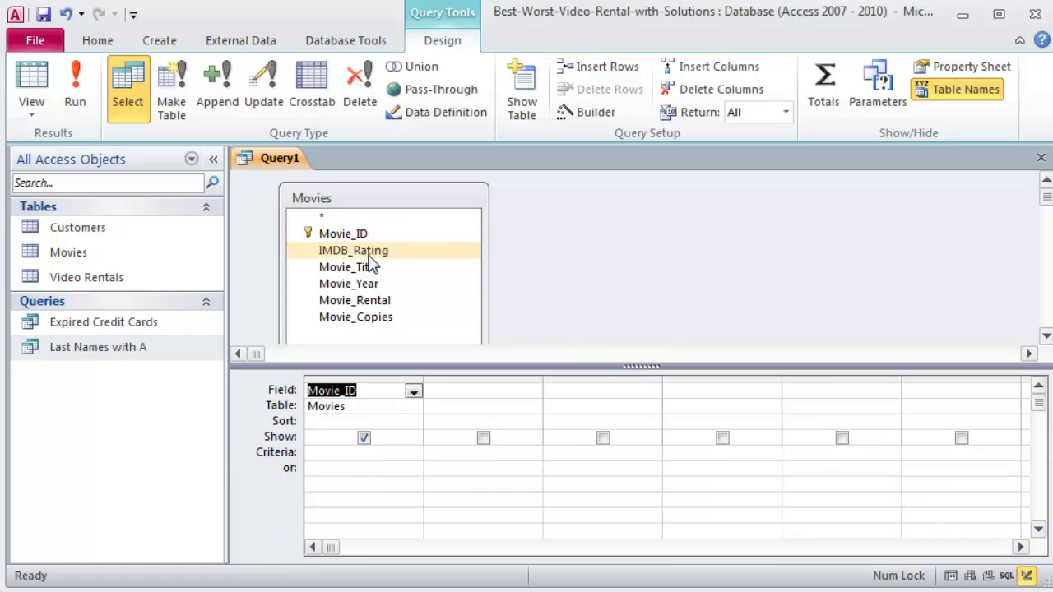
pyautogui.doubleClick(362, 272)
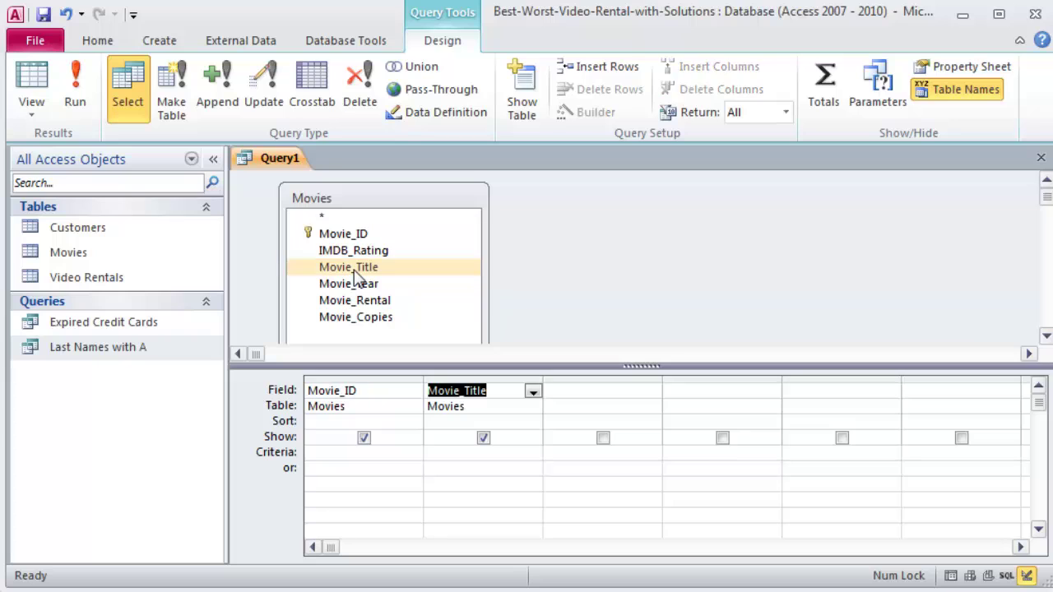
pyautogui.doubleClick(352, 253)
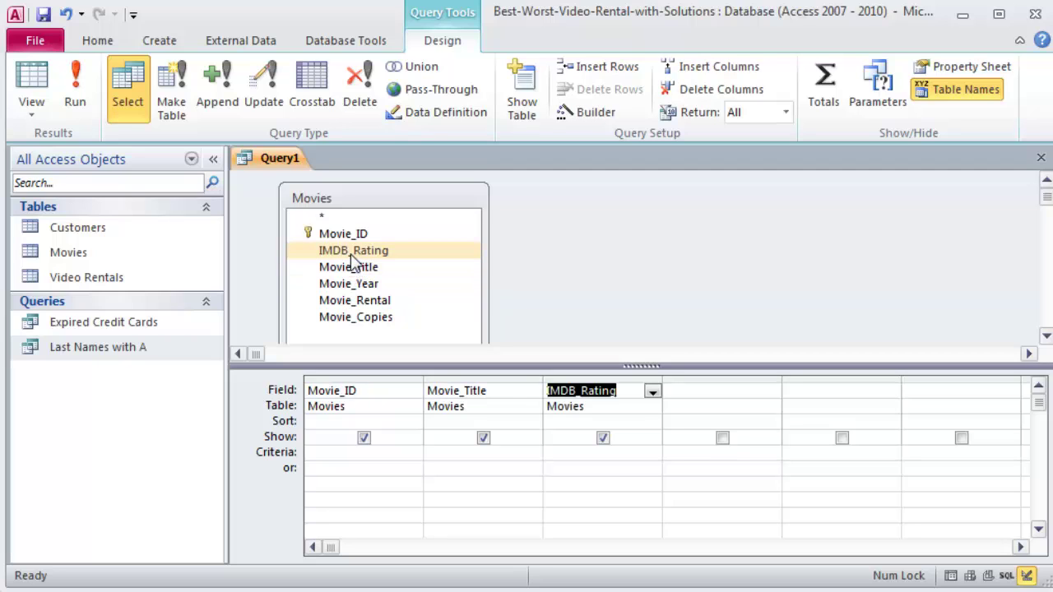
pyautogui.click(564, 452)
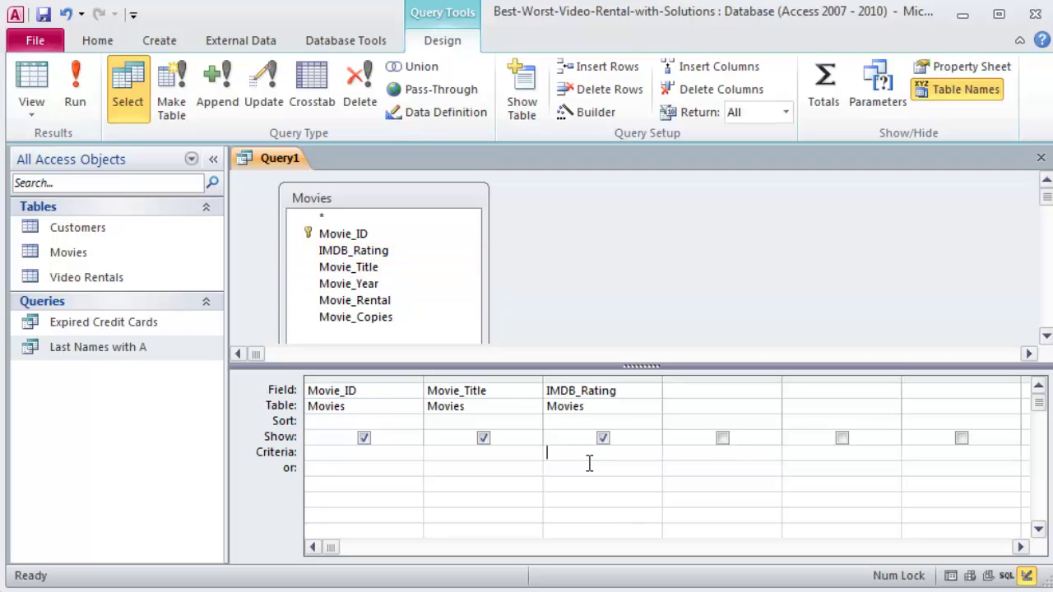
pyautogui.write('>=8.5')
# Check the top-rated movie results, then save the query as 'Best of the Best Movies'
pyautogui.click(71, 78)
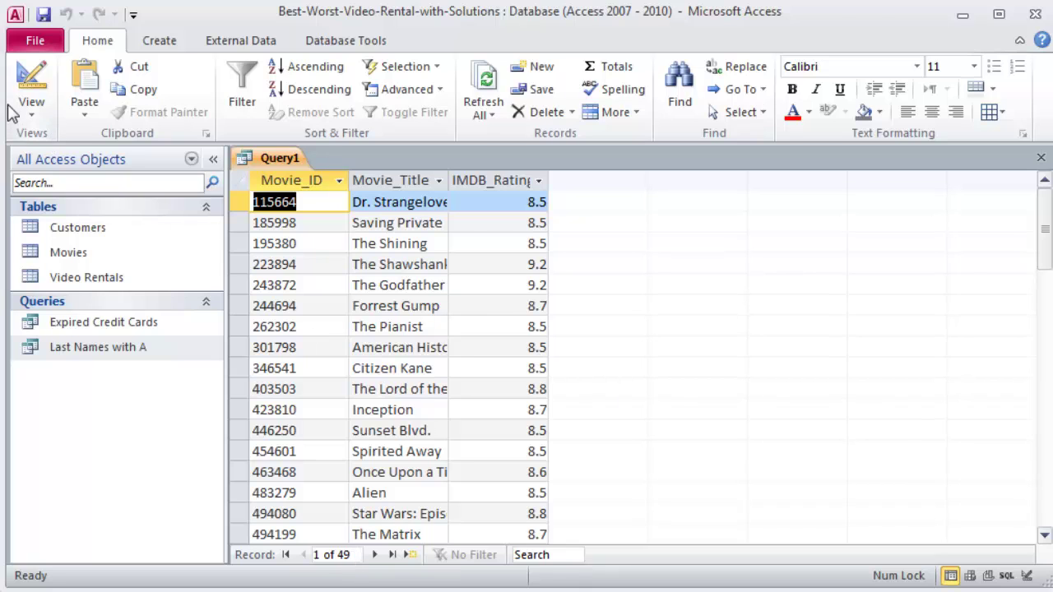
pyautogui.click(30, 78)
pyautogui.click(37, 43)
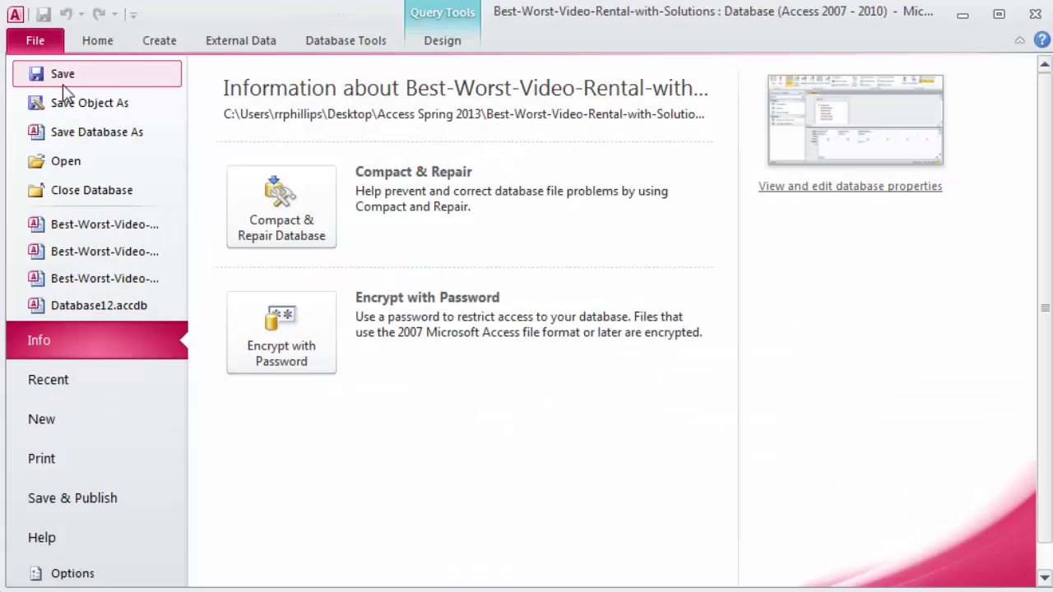
pyautogui.click(70, 100)
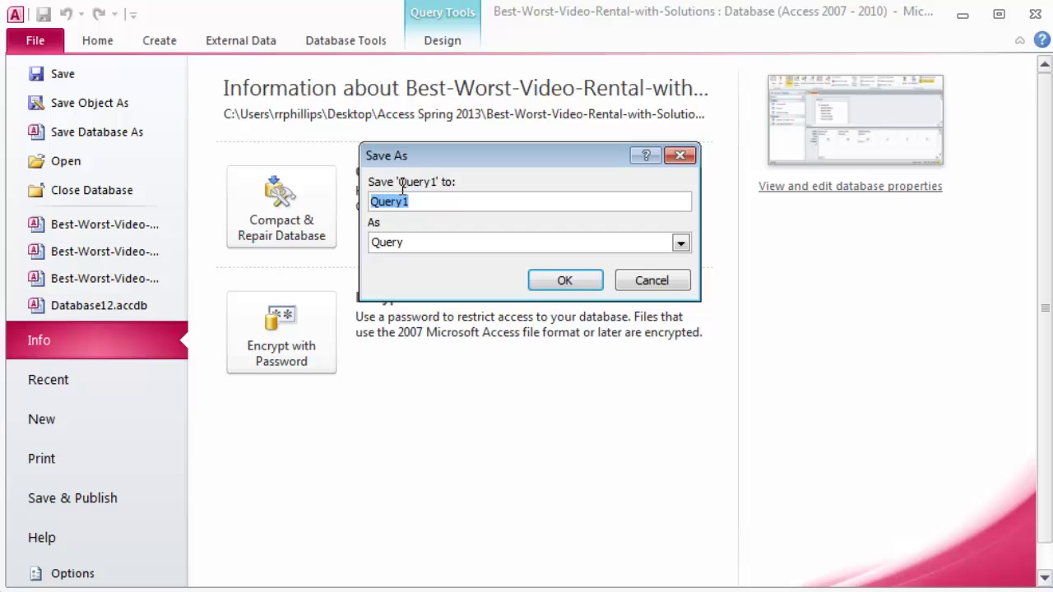
pyautogui.write('Best of the Best Movies')
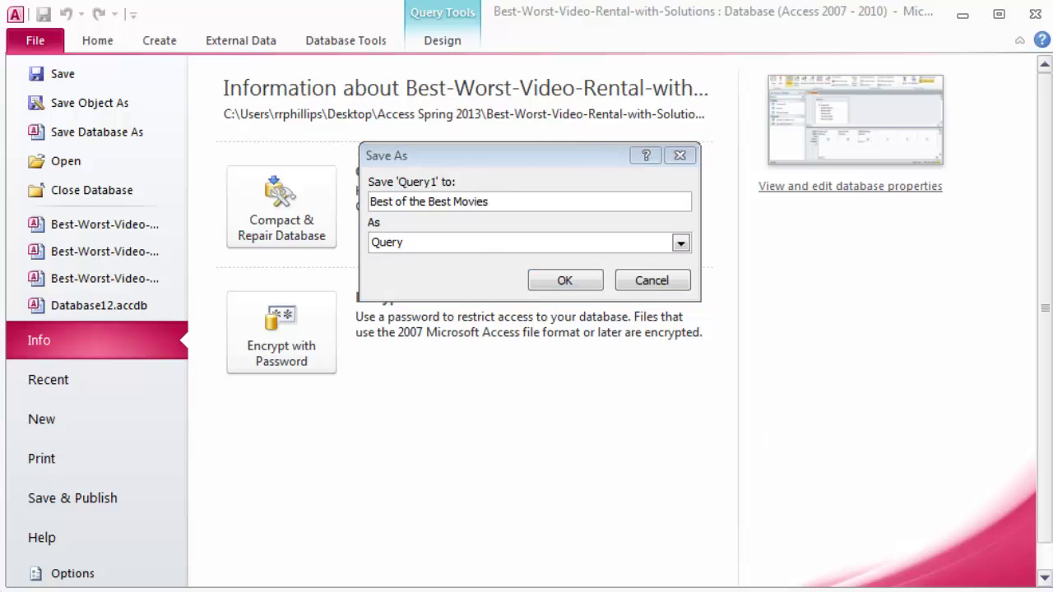
pyautogui.click(578, 283)
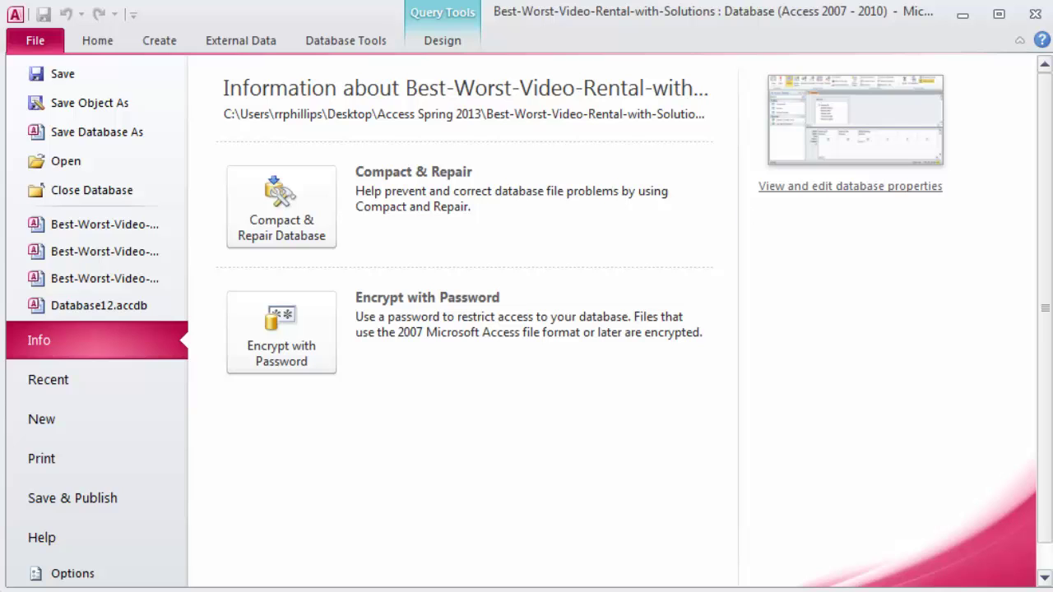
# Add Movie_Year with criterion >2009, run it, and widen Movie_Title to read the three films
pyautogui.click(105, 41)
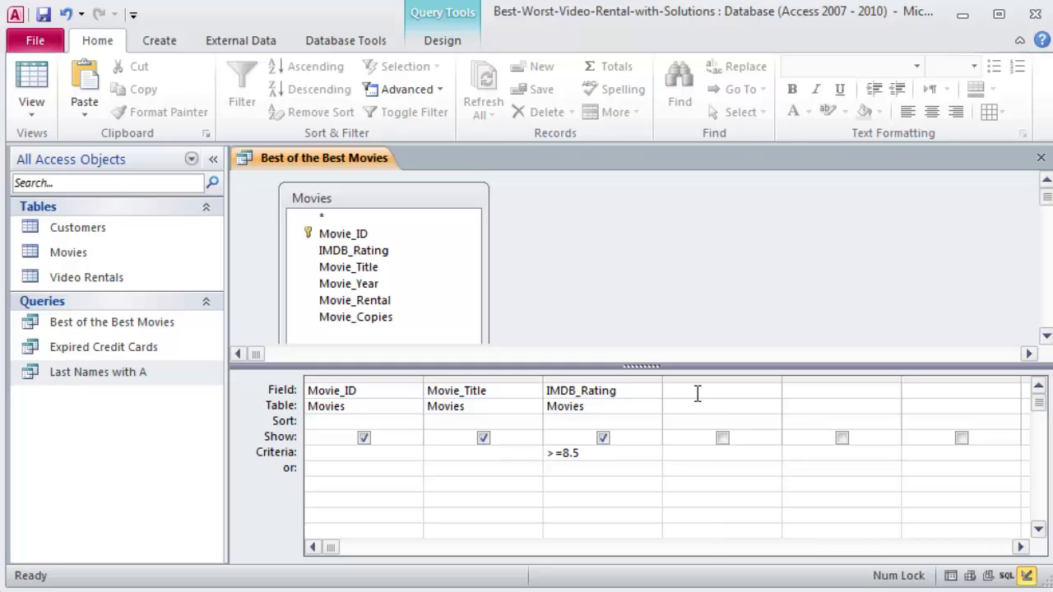
pyautogui.doubleClick(331, 286)
pyautogui.click(674, 453)
pyautogui.write('>2009')
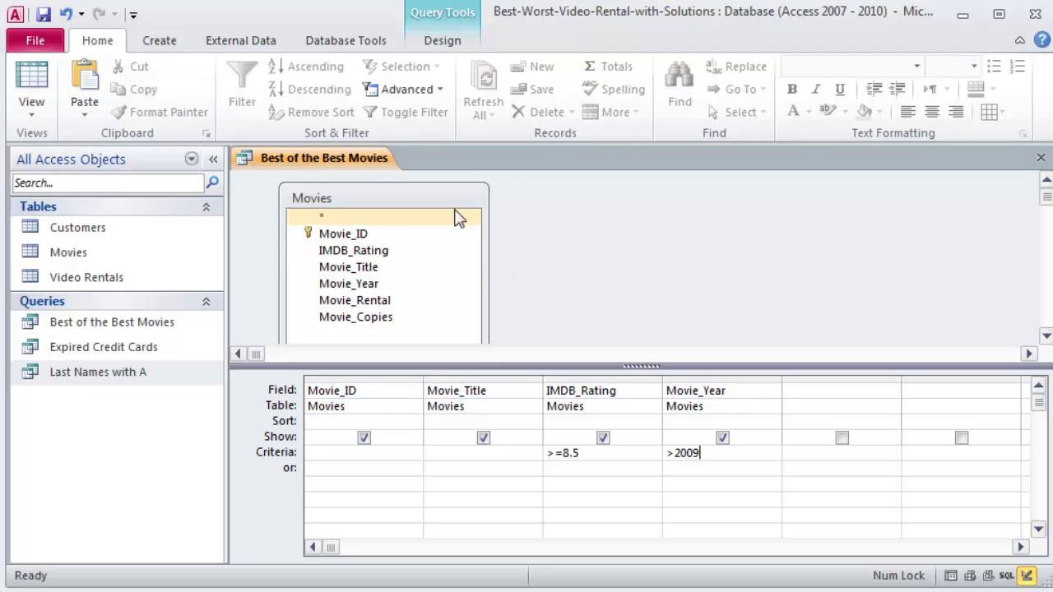
pyautogui.click(449, 41)
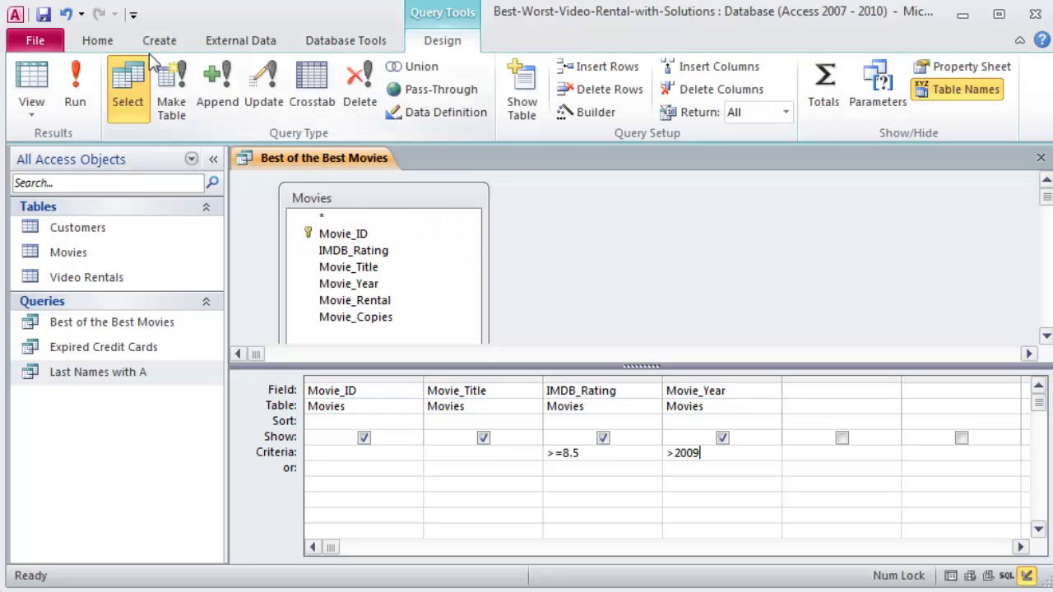
pyautogui.click(78, 83)
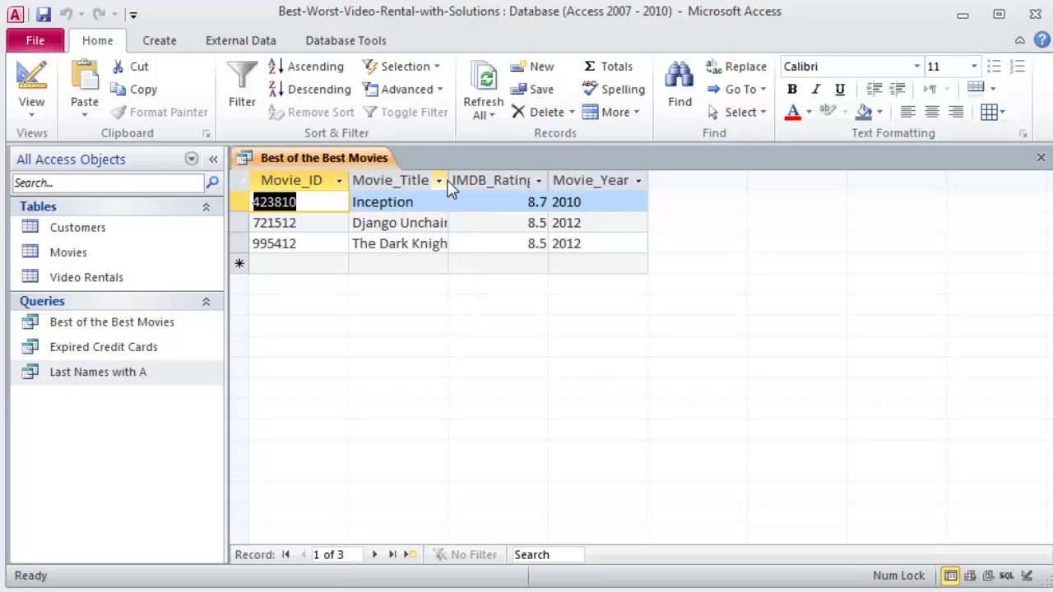
pyautogui.moveTo(448, 181); pyautogui.dragTo(593, 179)
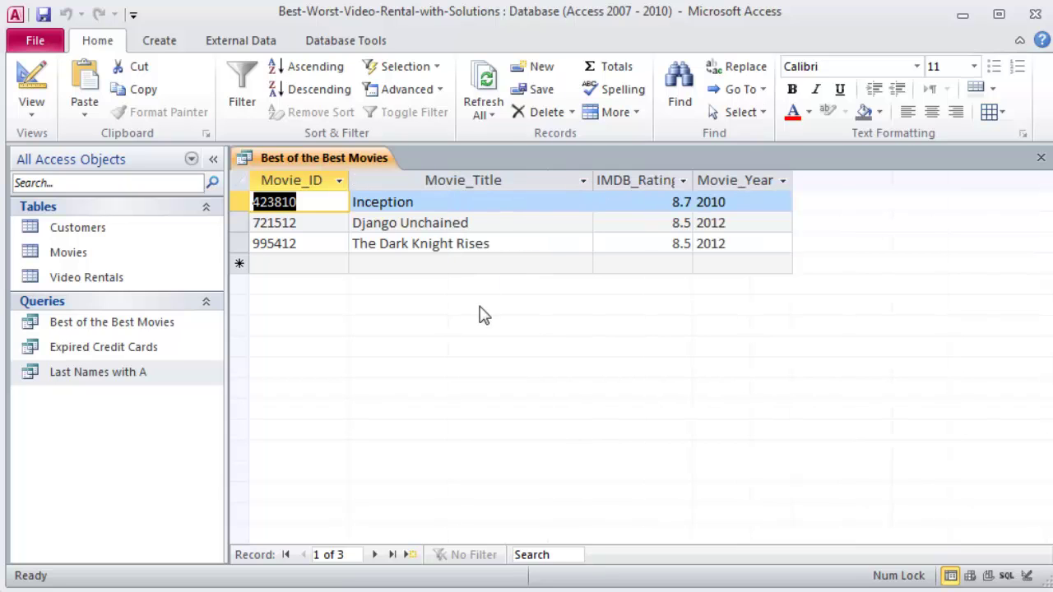
# Save the rating and post-2009 query as a new query named 'Best of the Best New Movies'
pyautogui.click(38, 82)
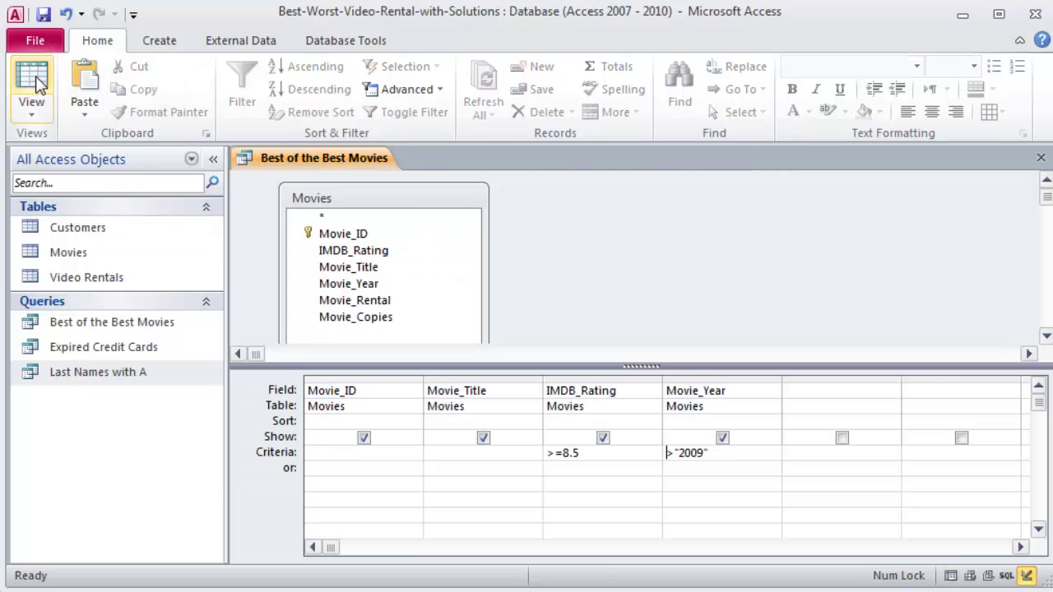
pyautogui.click(33, 39)
pyautogui.click(74, 104)
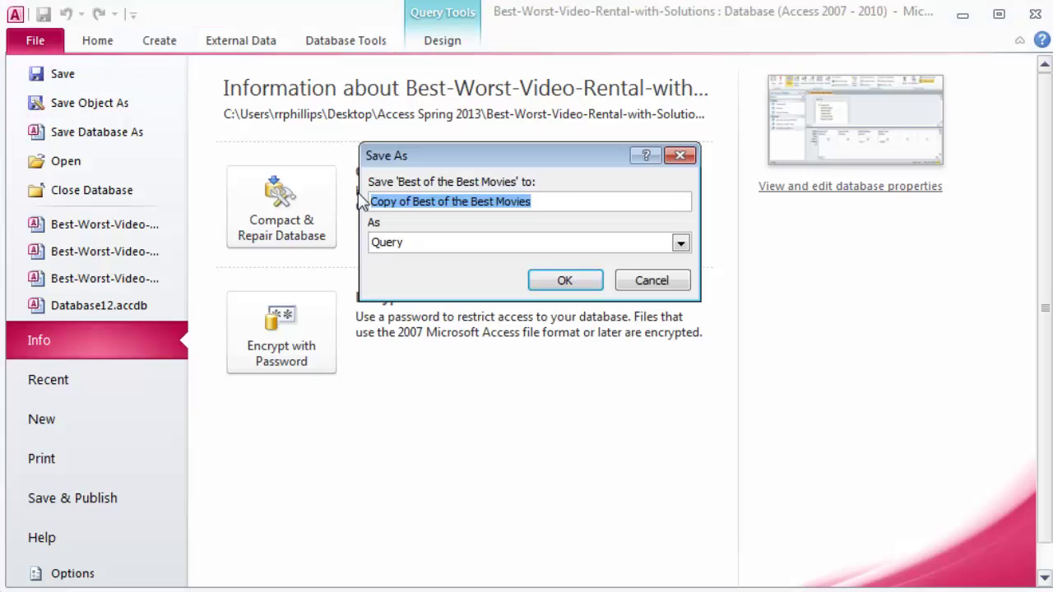
pyautogui.write('Be')
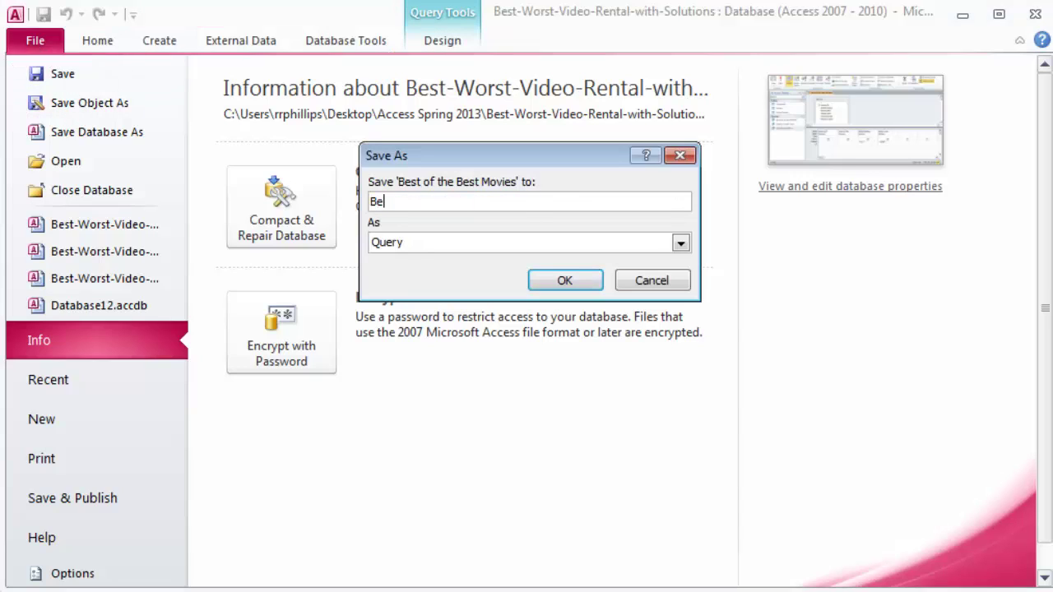
pyautogui.write('st of the Best New Movies')
pyautogui.click(575, 285)
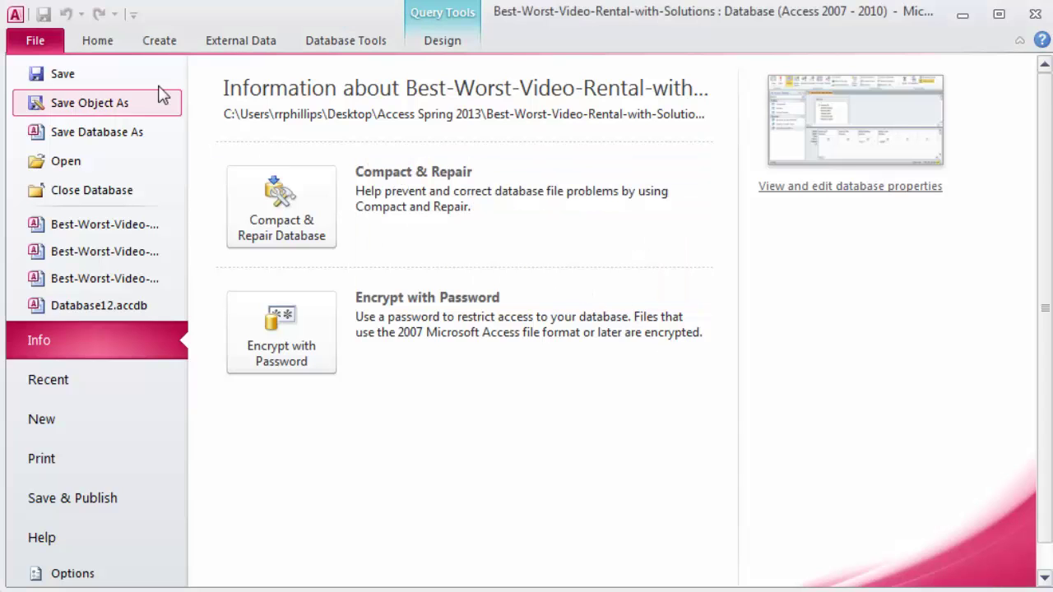
pyautogui.click(102, 41)
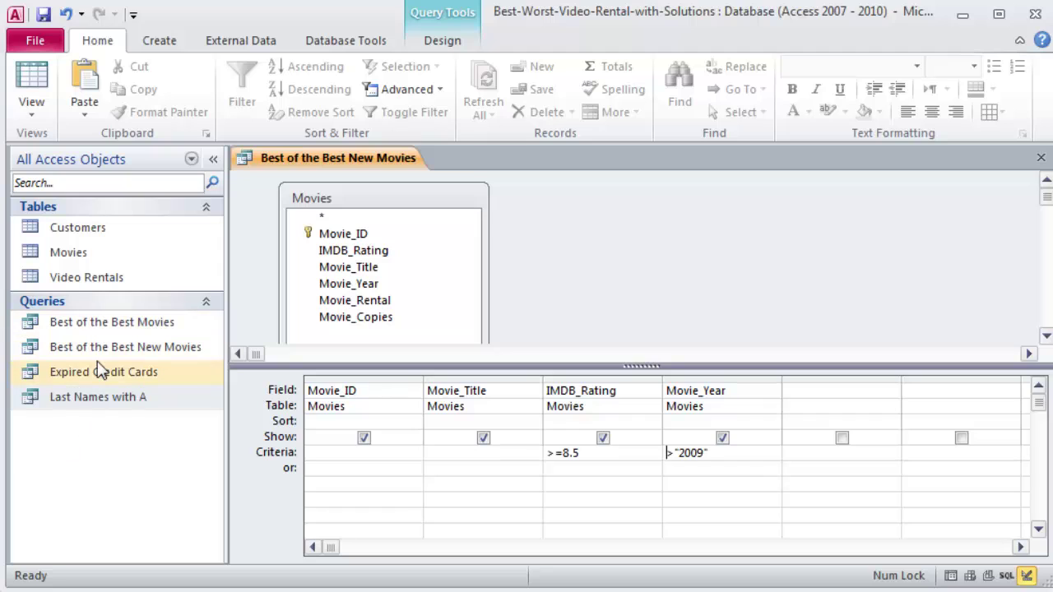